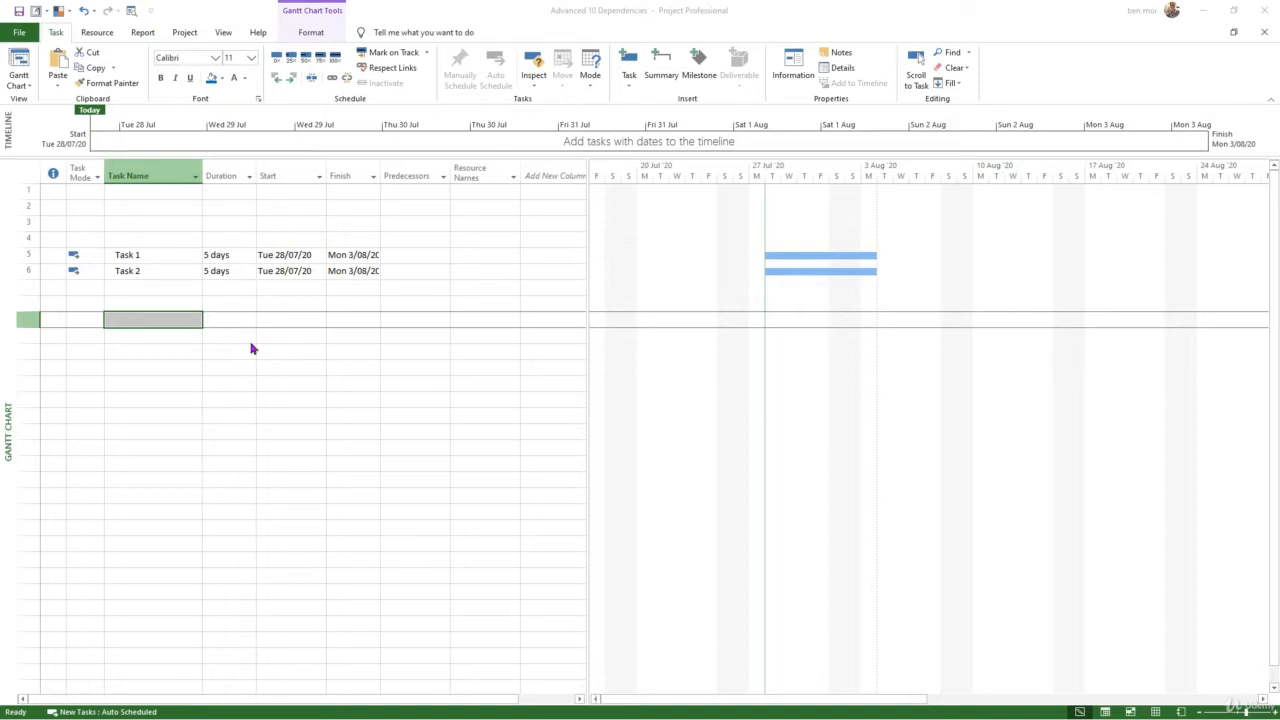
Step: Link Task 1 and Task 2 with the default dependency and widen the Finish column to fit its dates
left_click_drag(143, 250, 167, 270)
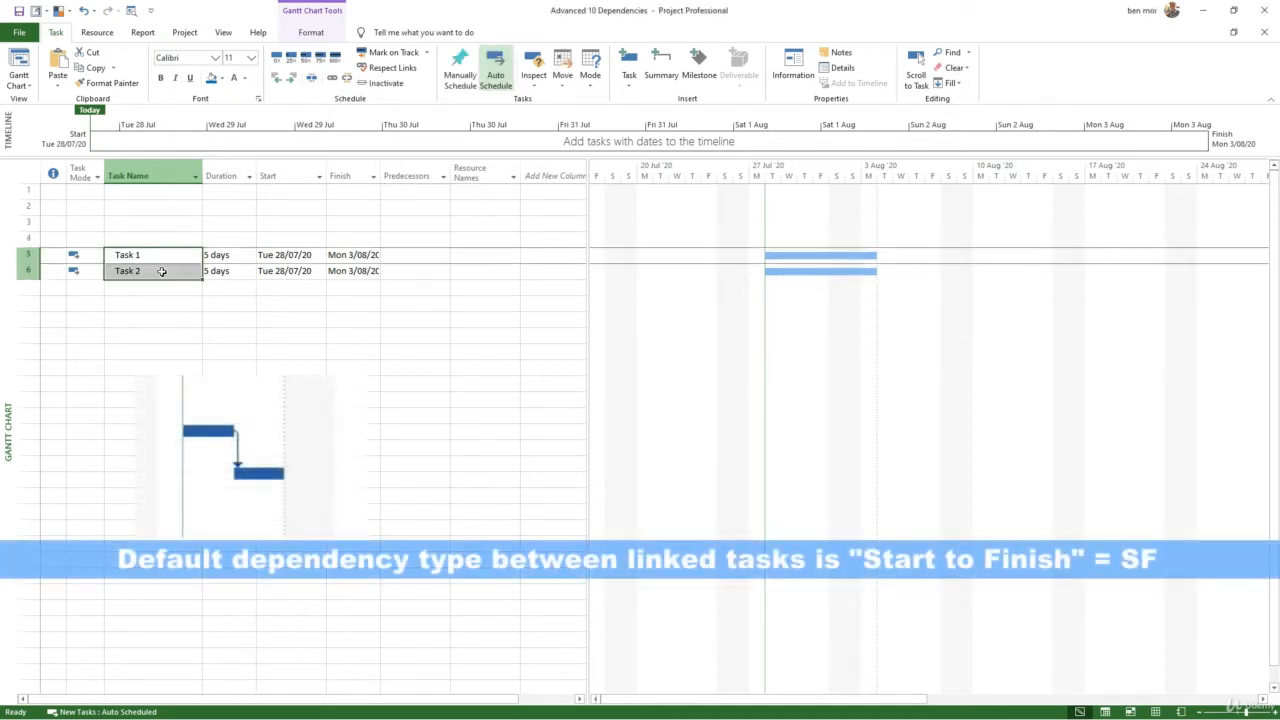
left_click(332, 79)
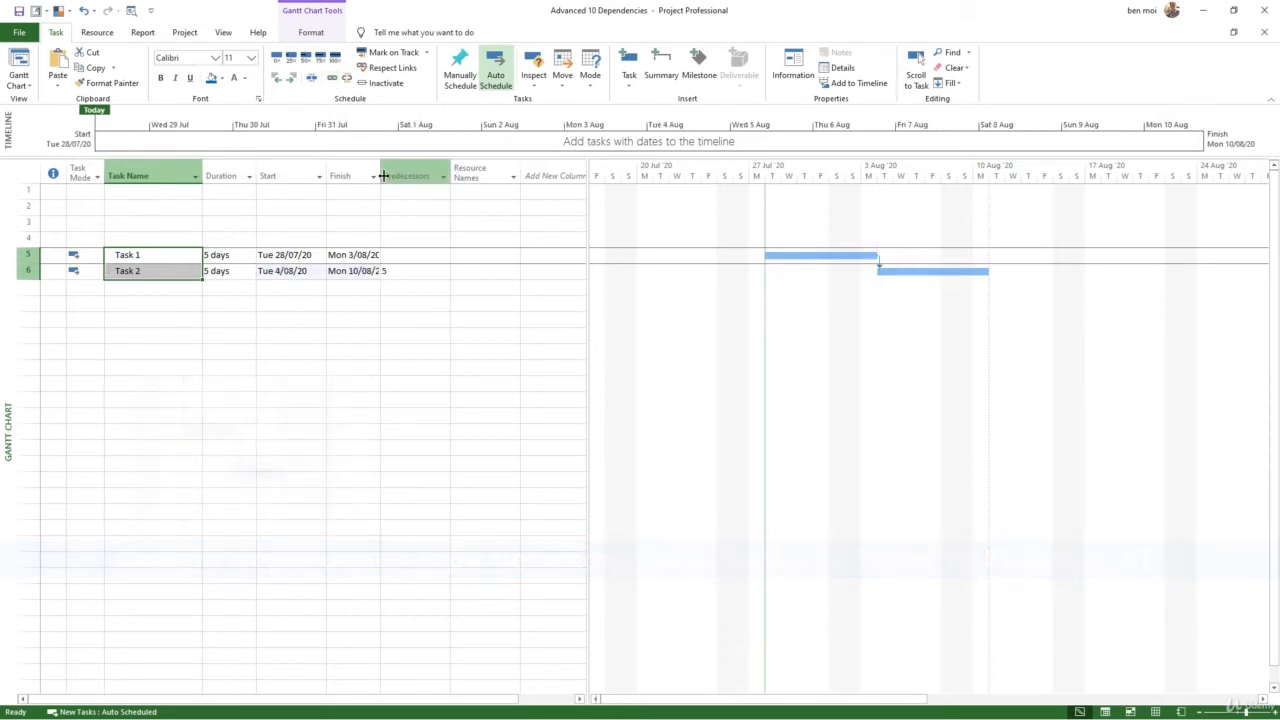
left_click_drag(381, 176, 401, 176)
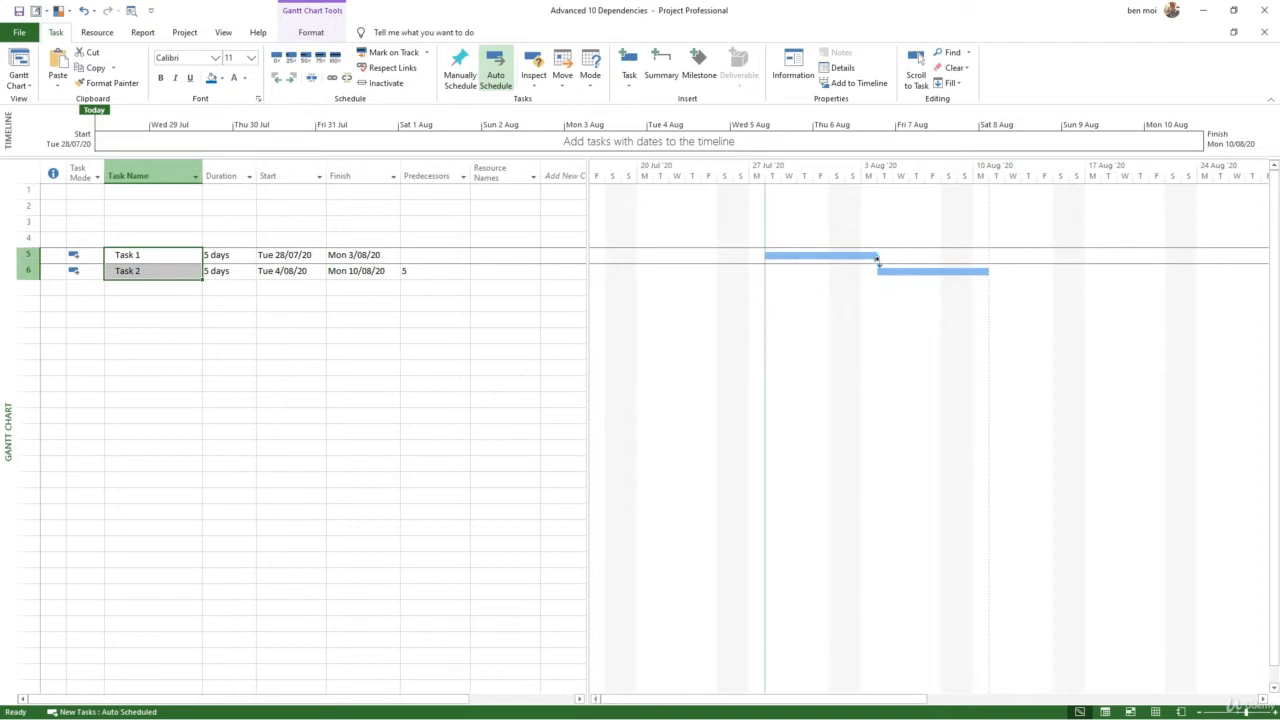
Step: Check the dependency type and lag listed among Task 2's predecessors in its task information
left_click(424, 271)
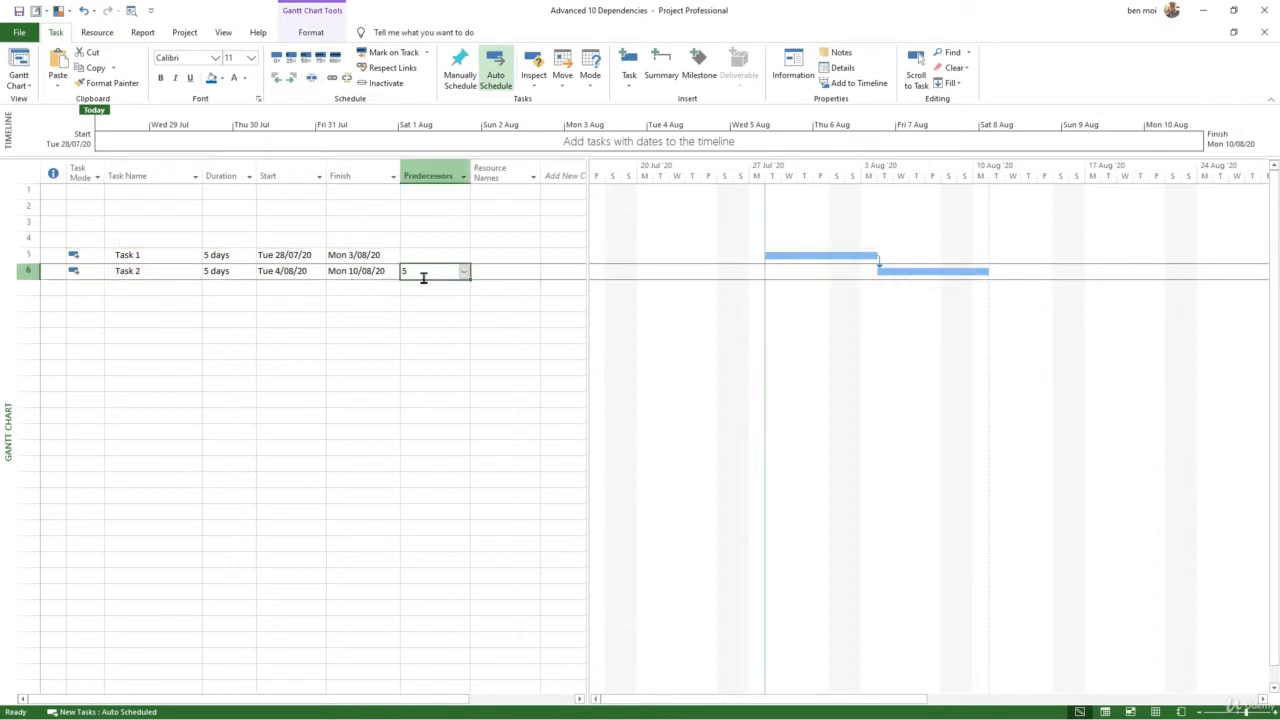
double_click(160, 273)
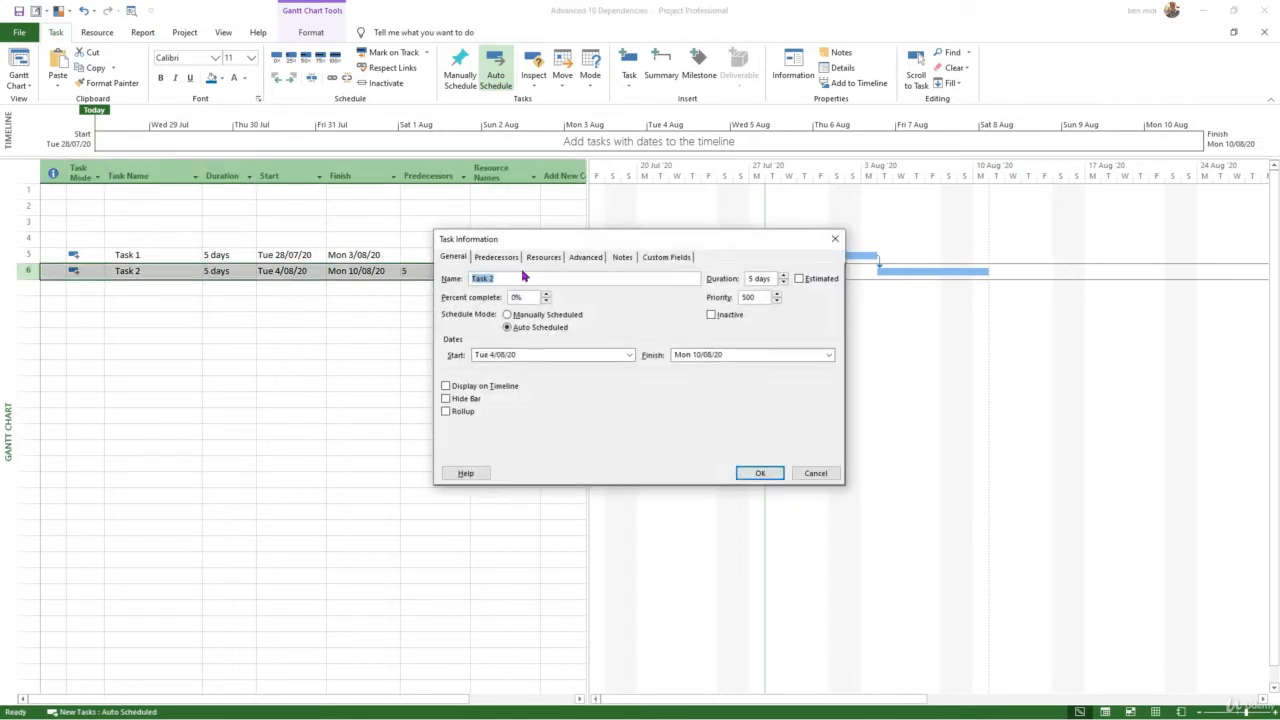
left_click(498, 259)
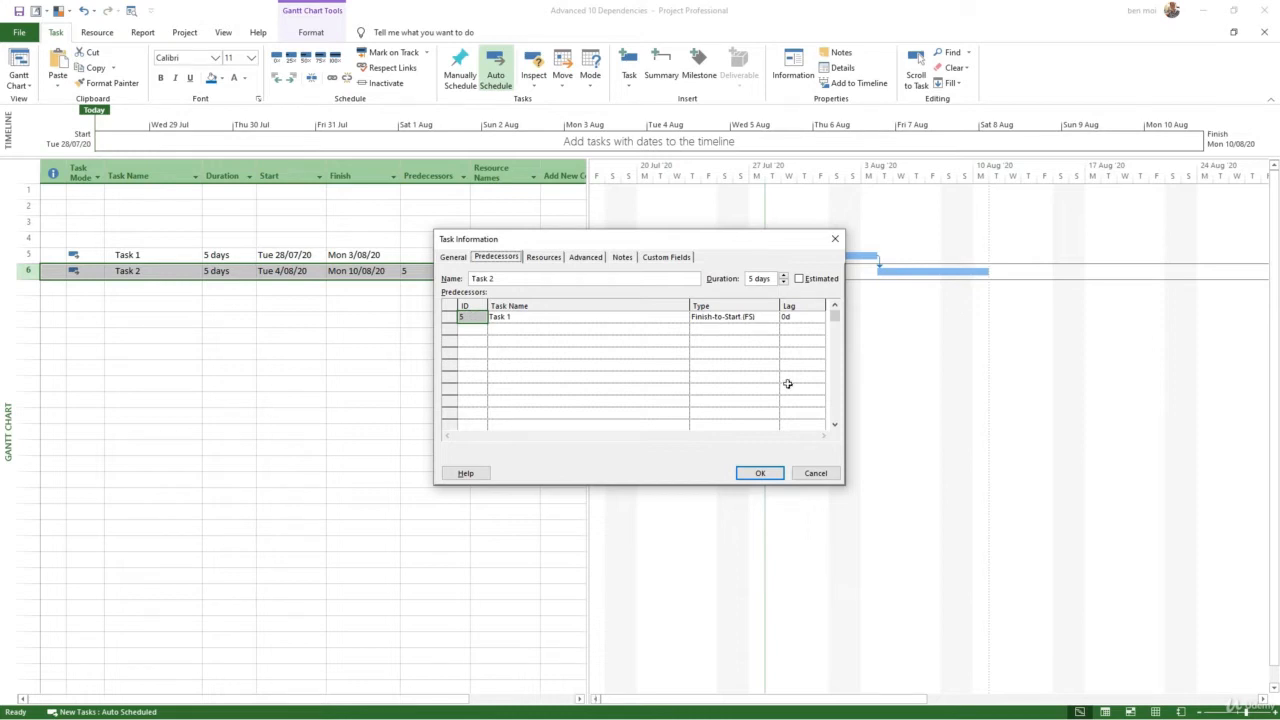
left_click(766, 474)
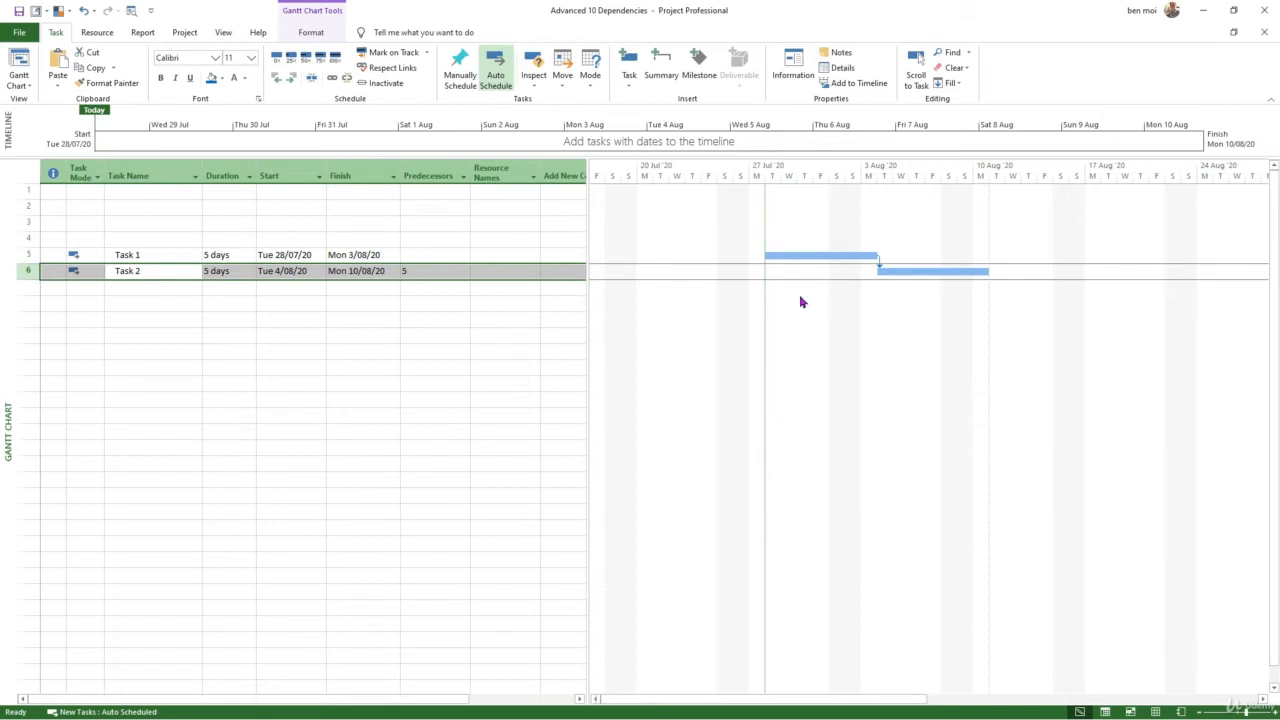
Step: Set Task 2's duration to 3 days
left_click(148, 272)
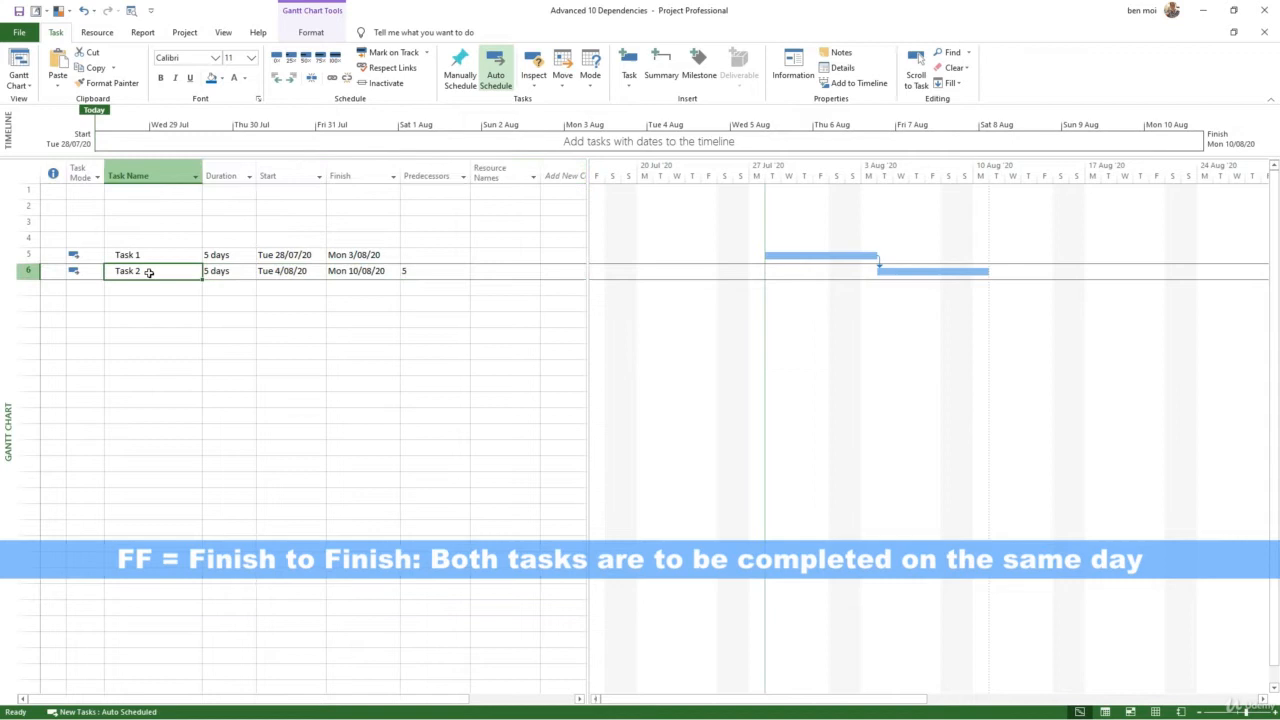
left_click(228, 271)
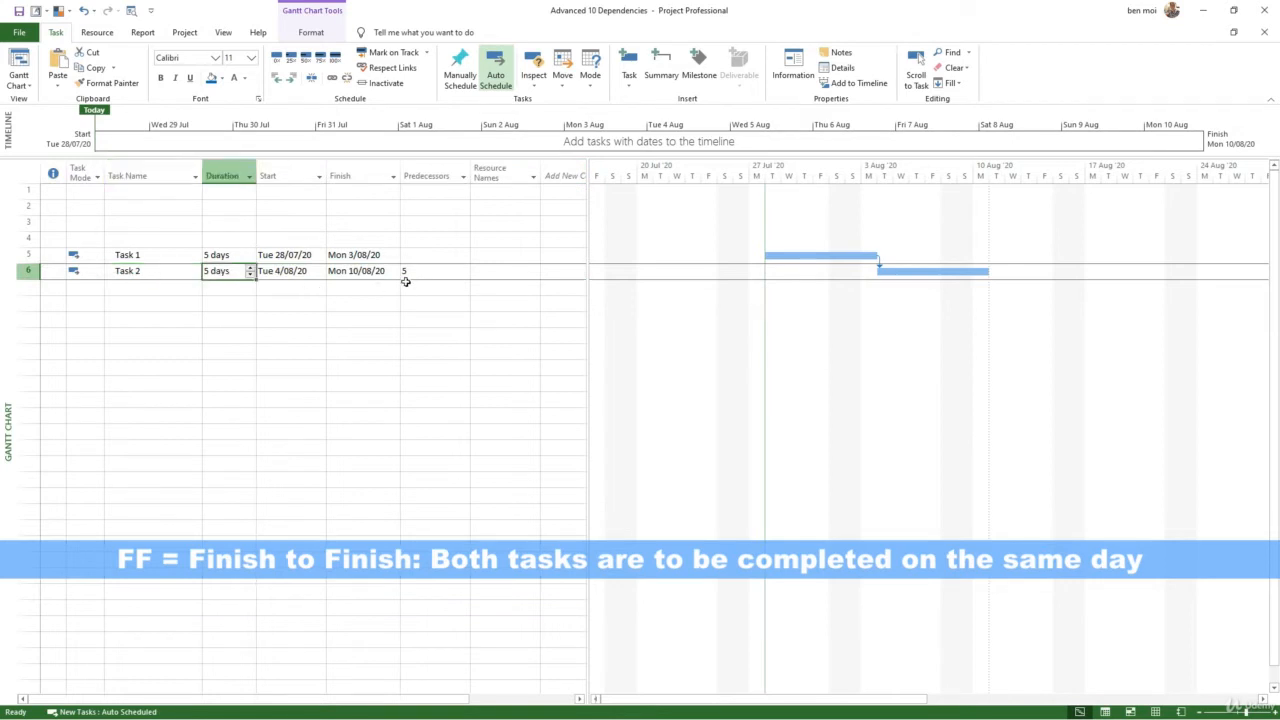
type("3")
key("Return")
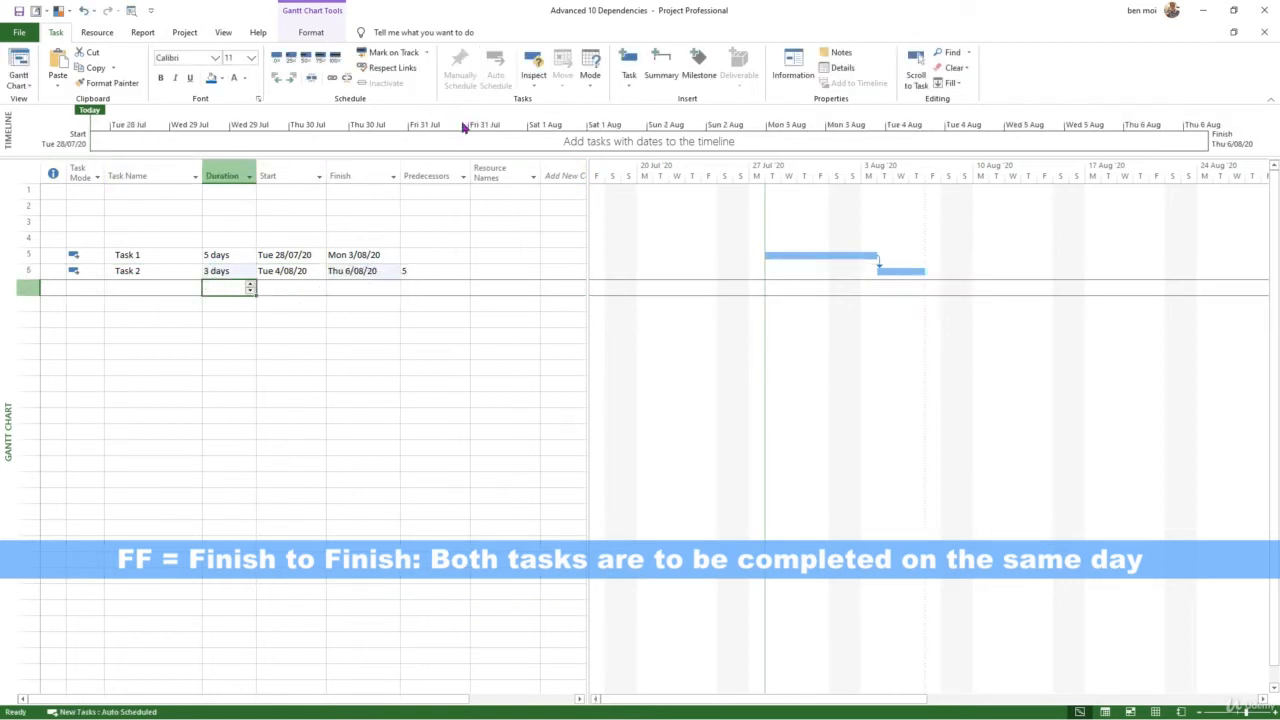
Step: Clear Task 2's predecessor to remove its link to Task 1
left_click(420, 270)
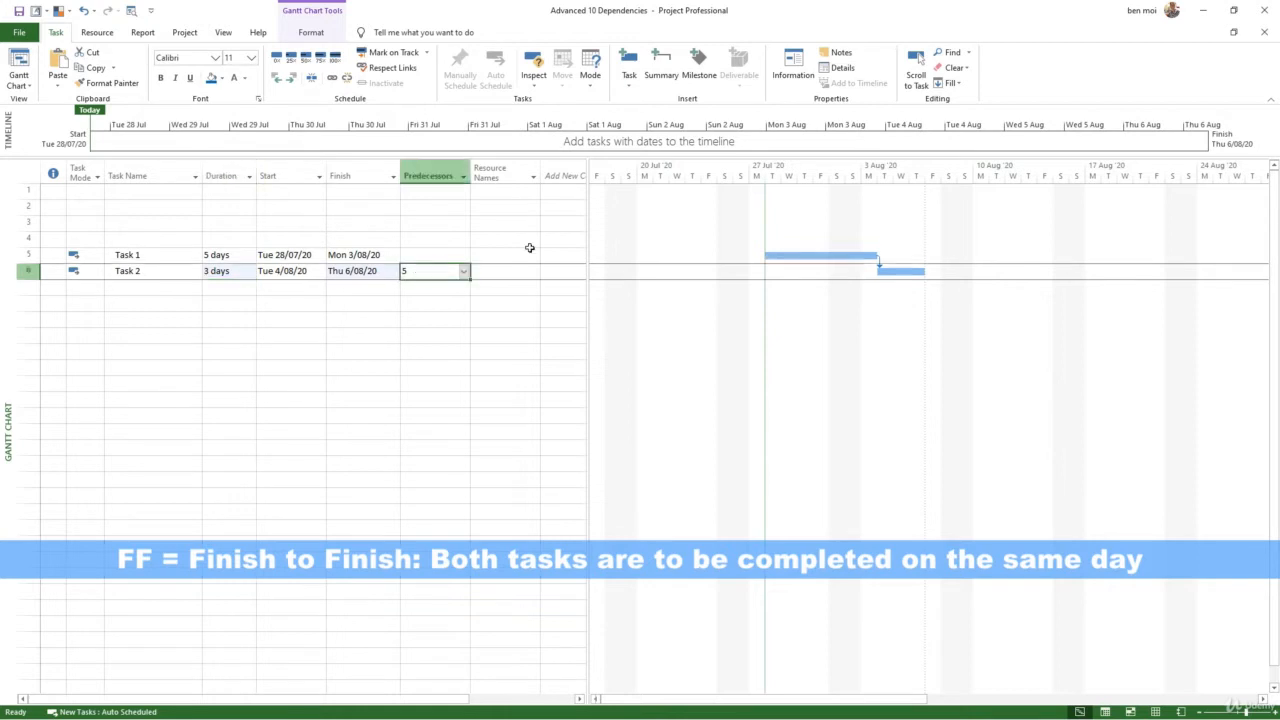
key("Delete")
left_click(366, 350)
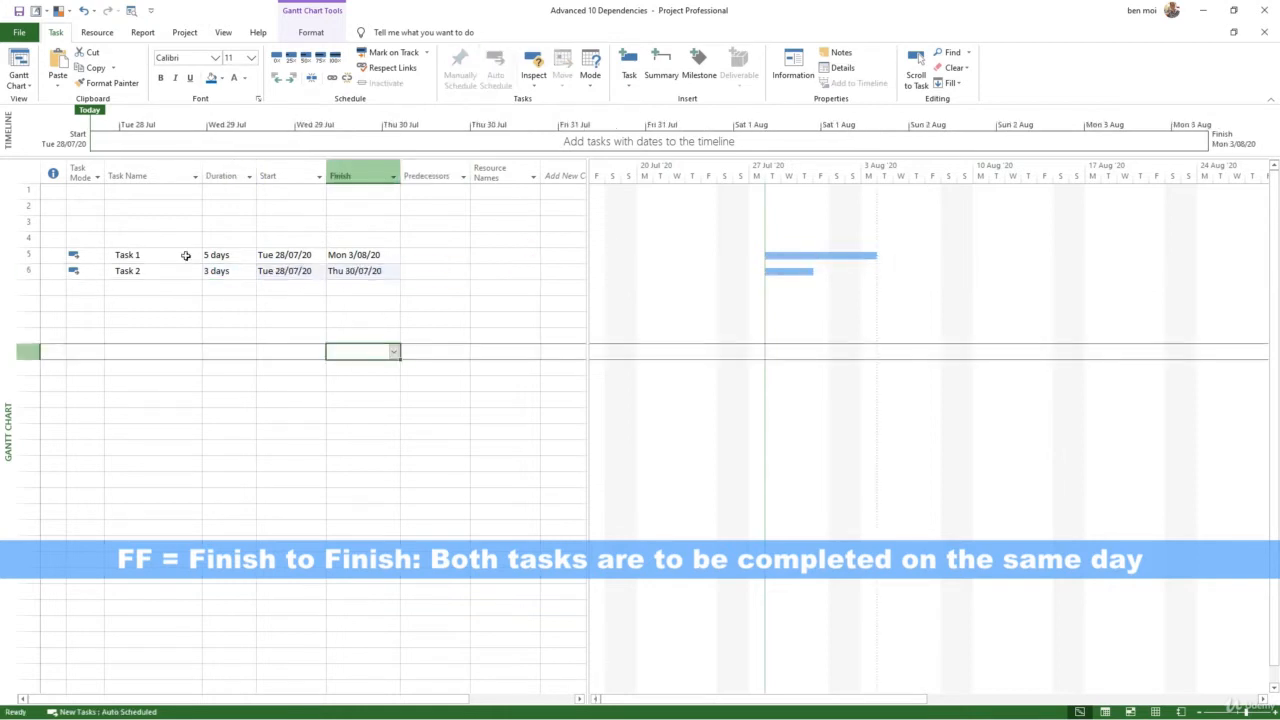
Step: Link Task 1 and Task 2 with the default dependency, and delete that predecessor entry from Task 2 again
left_click_drag(185, 256, 186, 271)
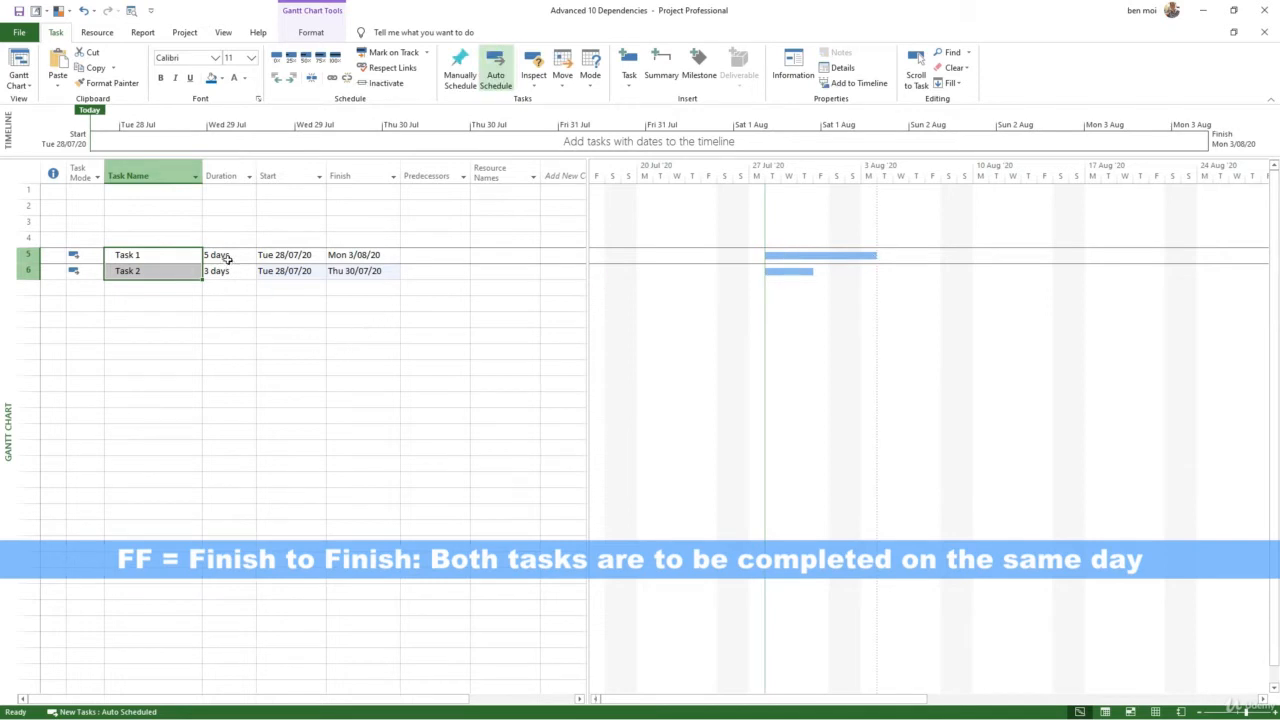
left_click_drag(226, 257, 179, 274)
left_click(233, 303)
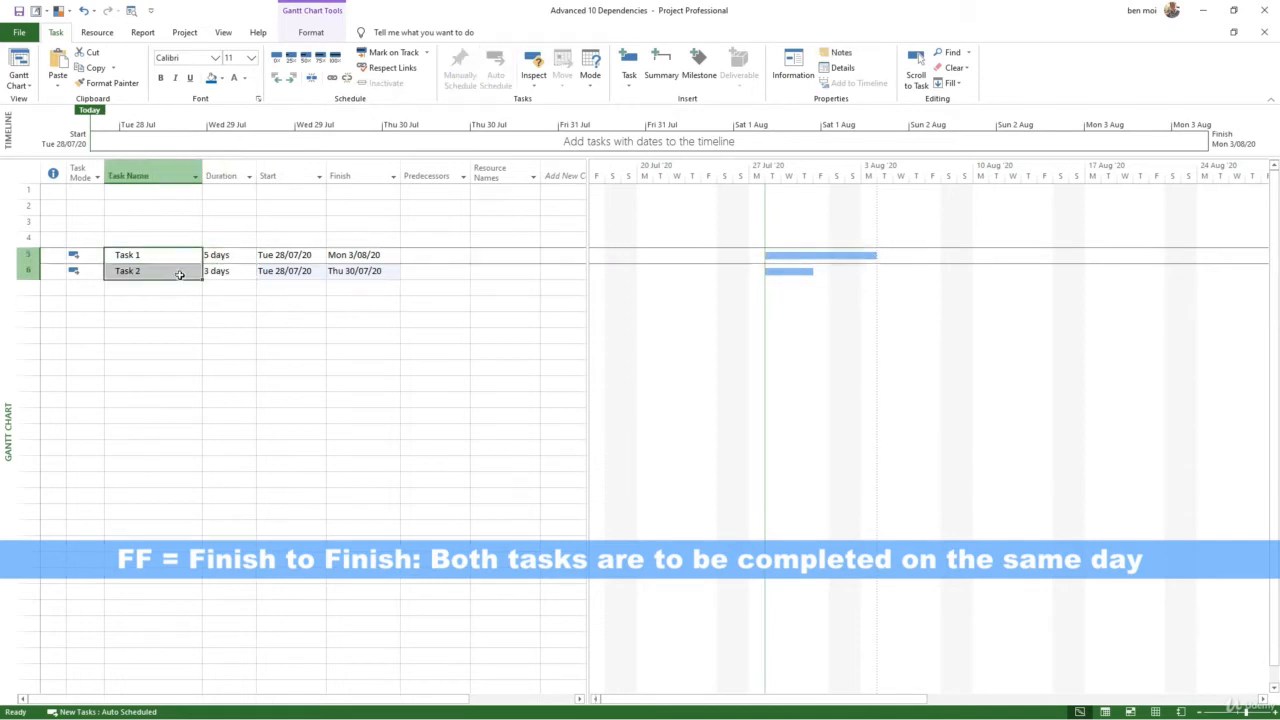
left_click(332, 77)
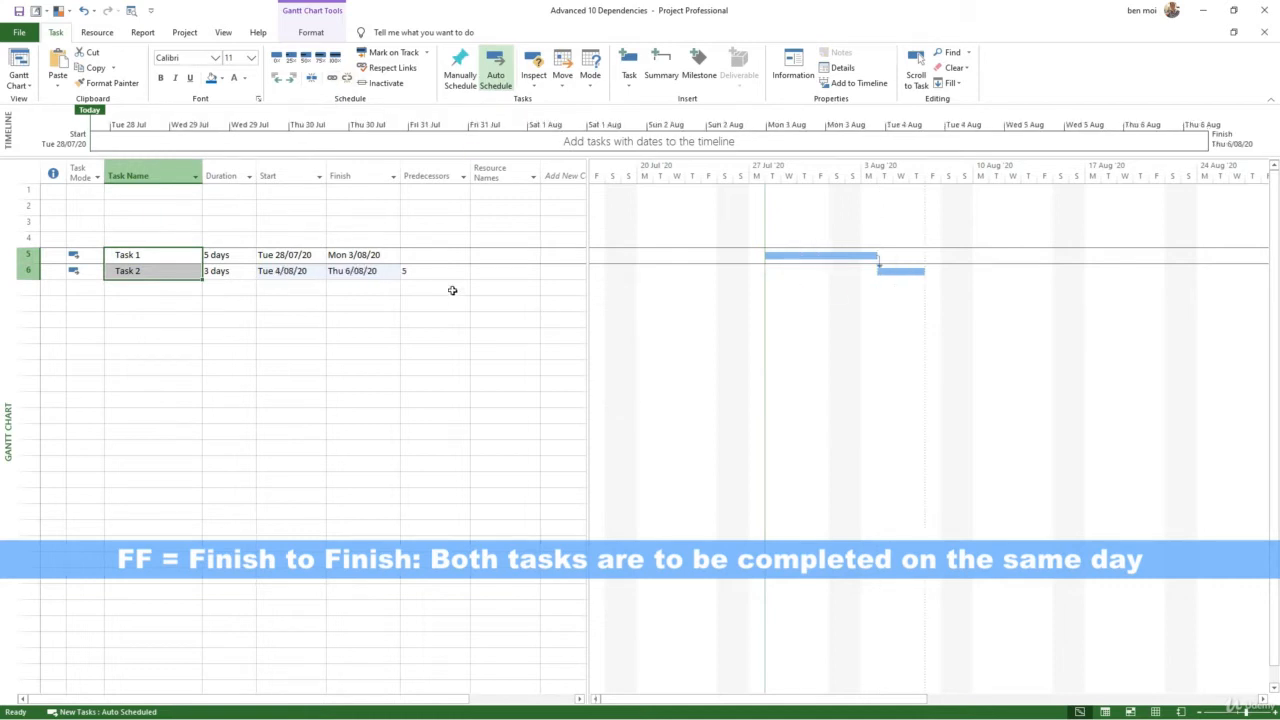
left_click(425, 267)
key("Delete")
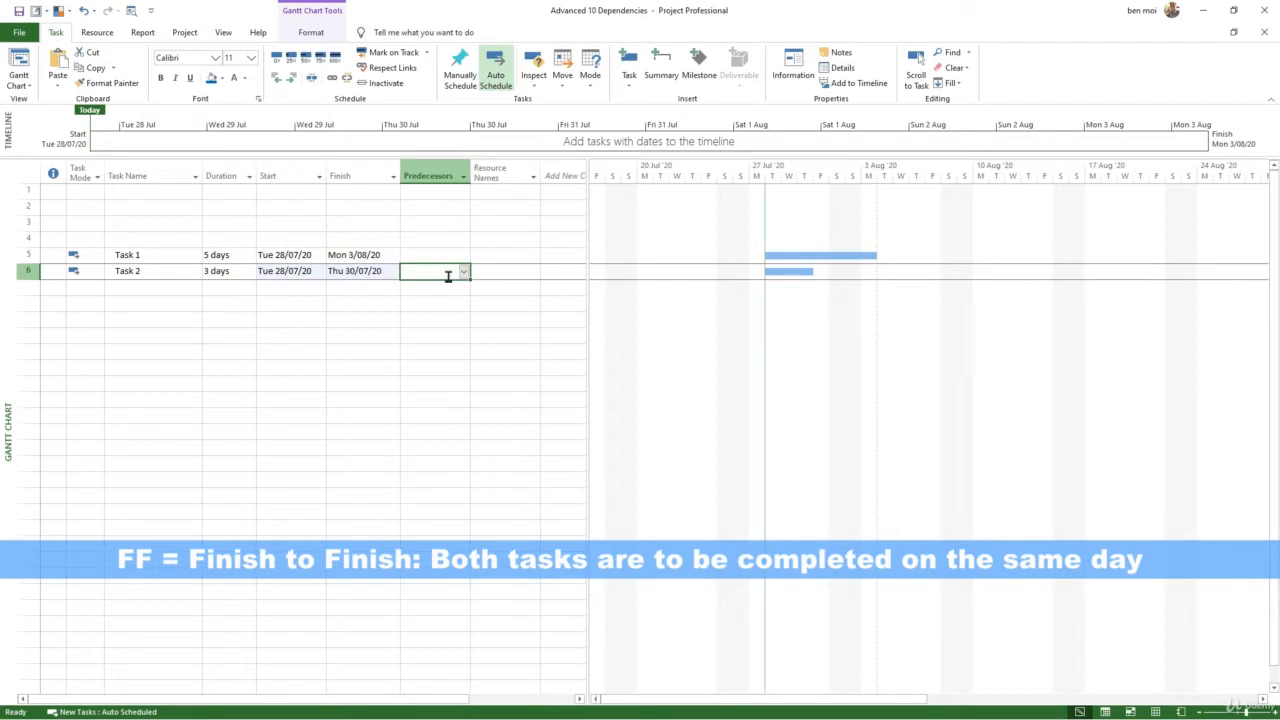
Step: In Task 2's task information, add task ID 5 as predecessor with the type Finish-to-Finish (FF)
double_click(157, 274)
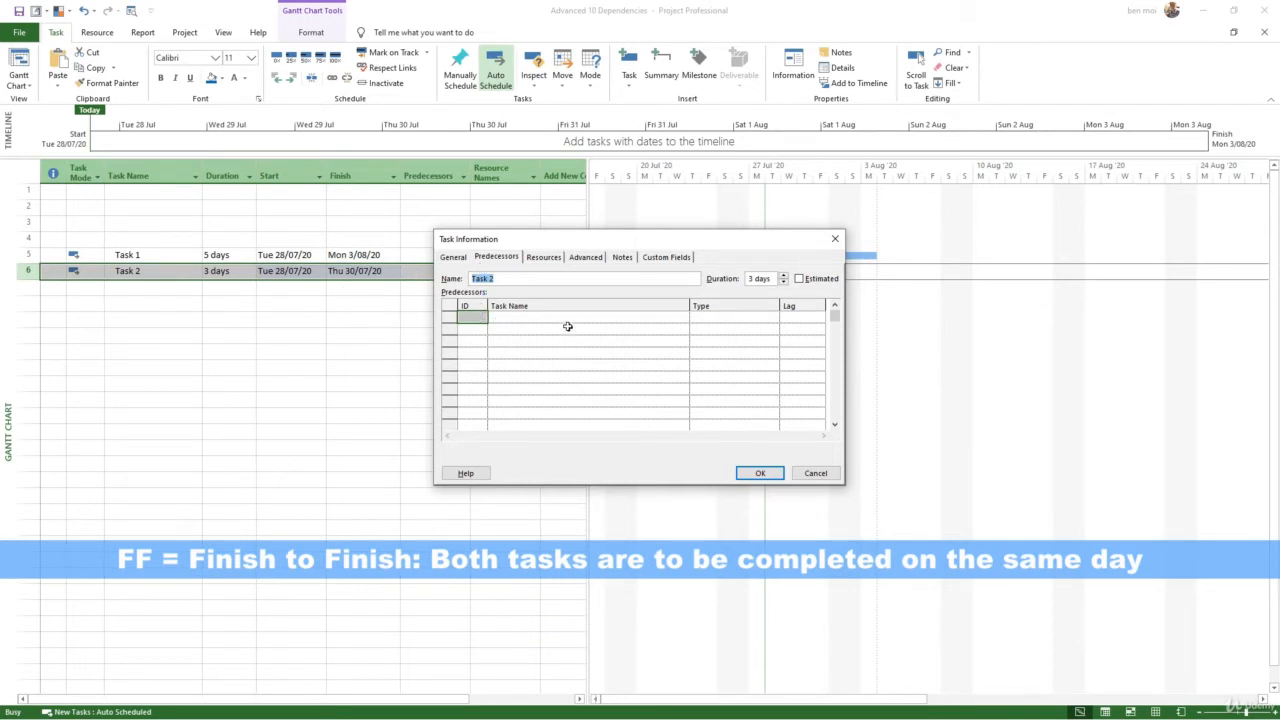
left_click(480, 316)
type("5")
key("Return")
left_click(736, 318)
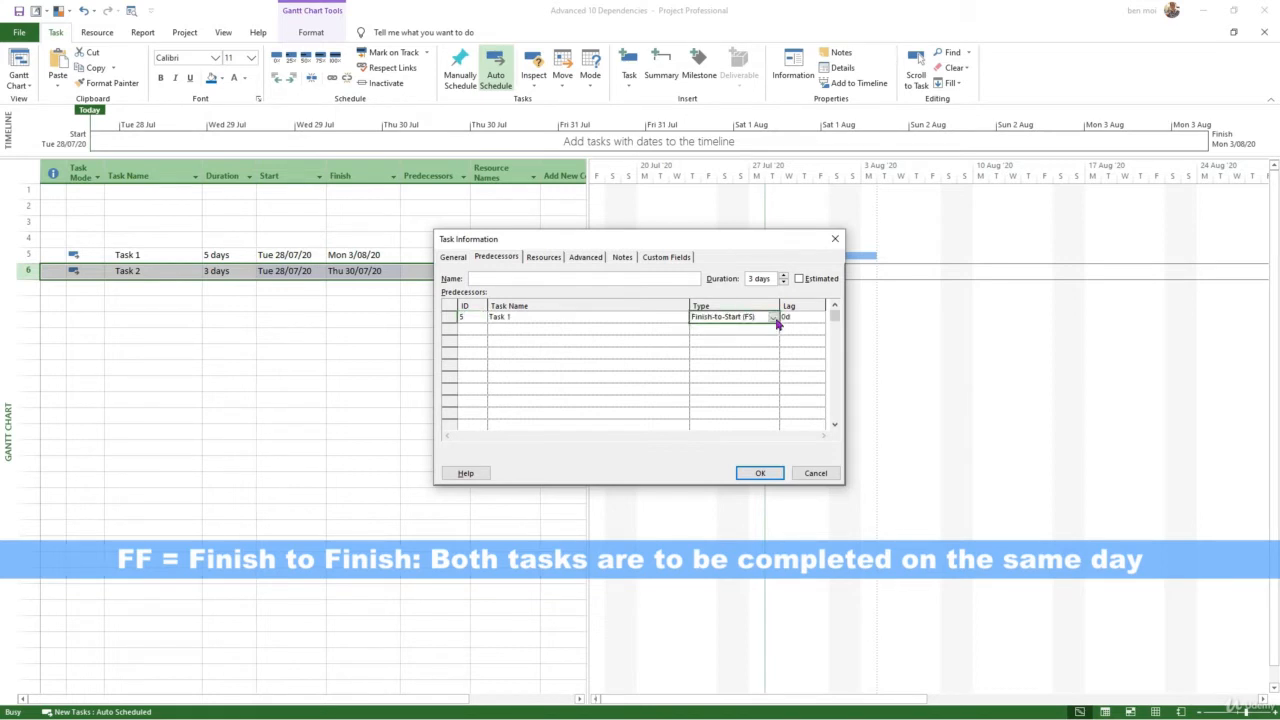
left_click(774, 318)
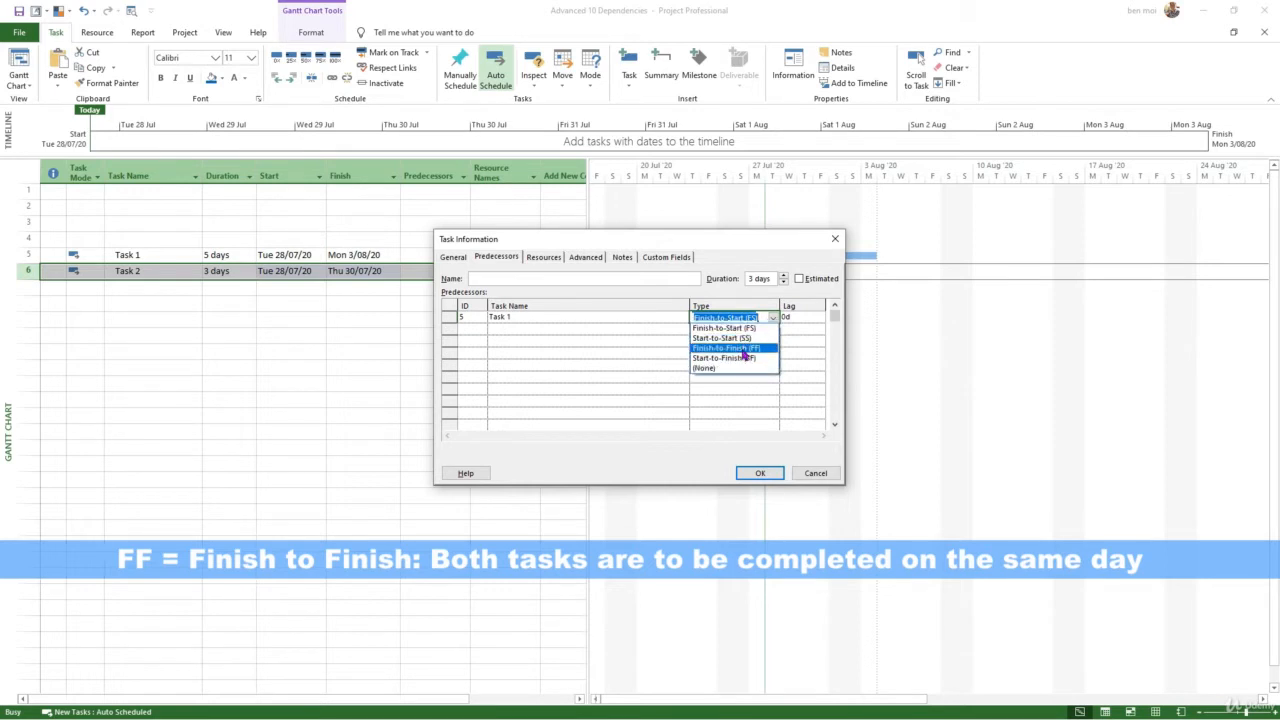
left_click(743, 350)
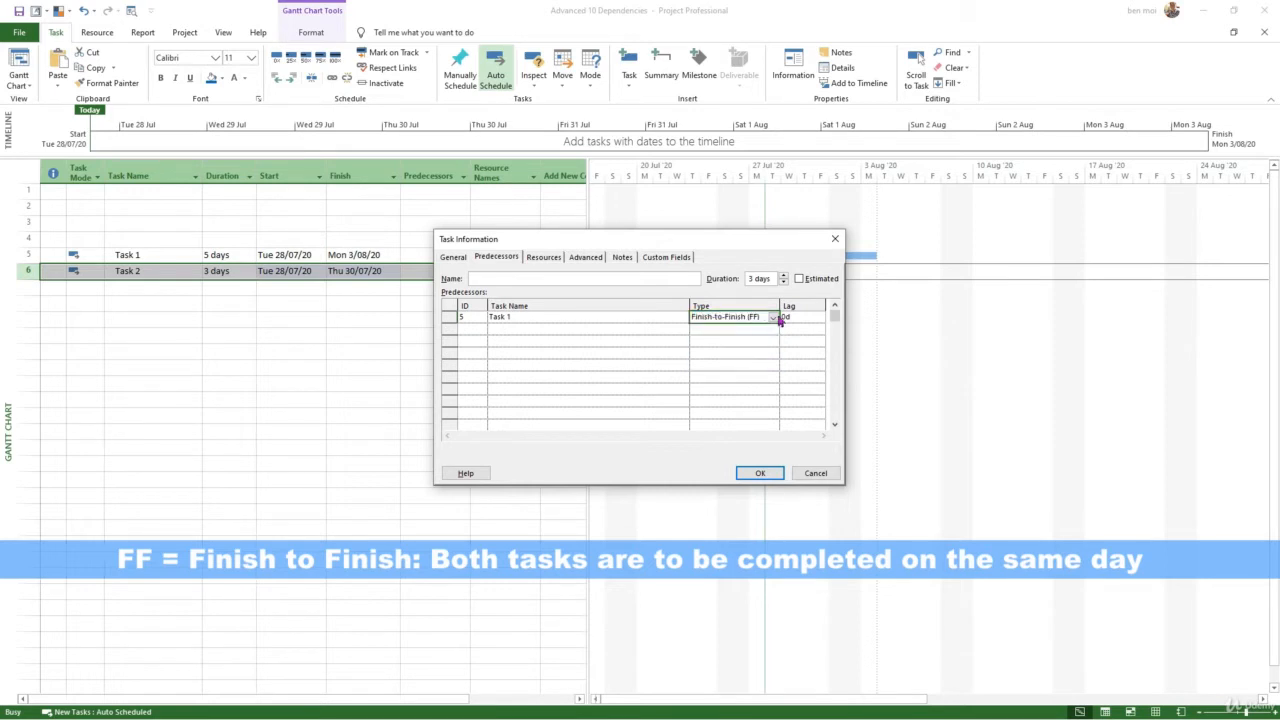
left_click(763, 474)
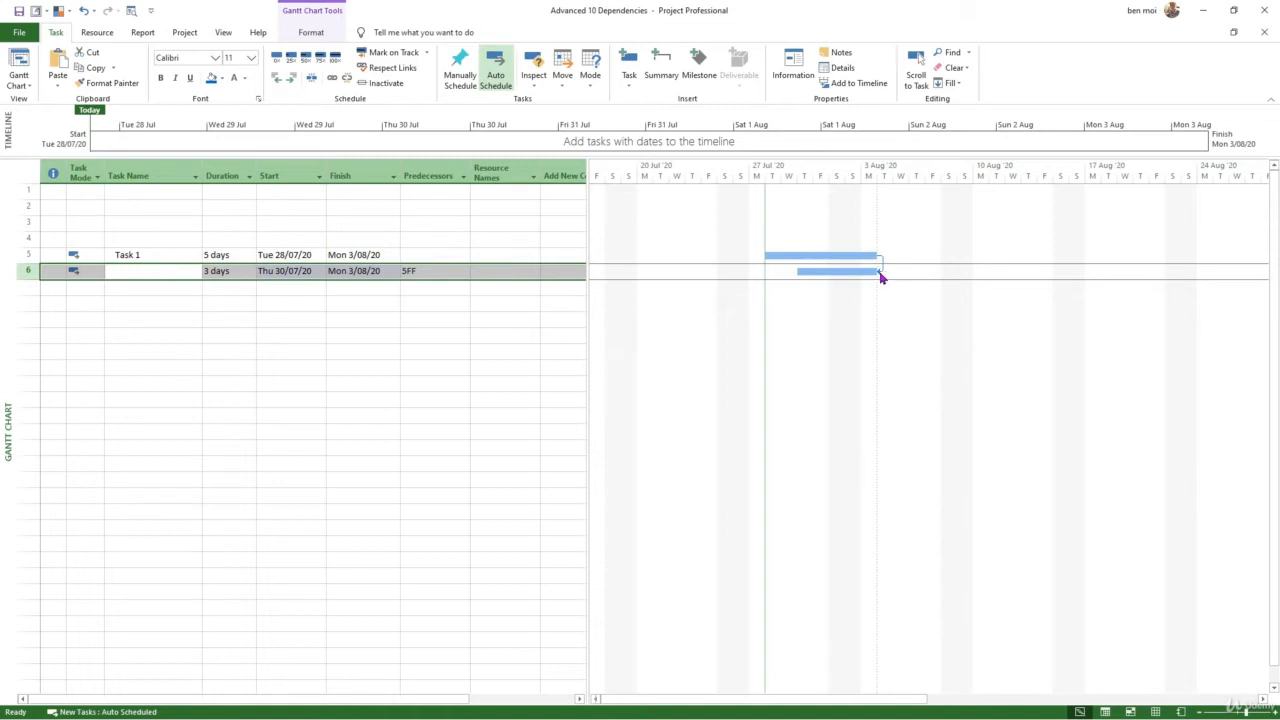
Step: Enter Task 2 as the name of the unnamed task in row 6
mouse_move(881, 278)
type("Task 2")
key("Return")
key("Up")
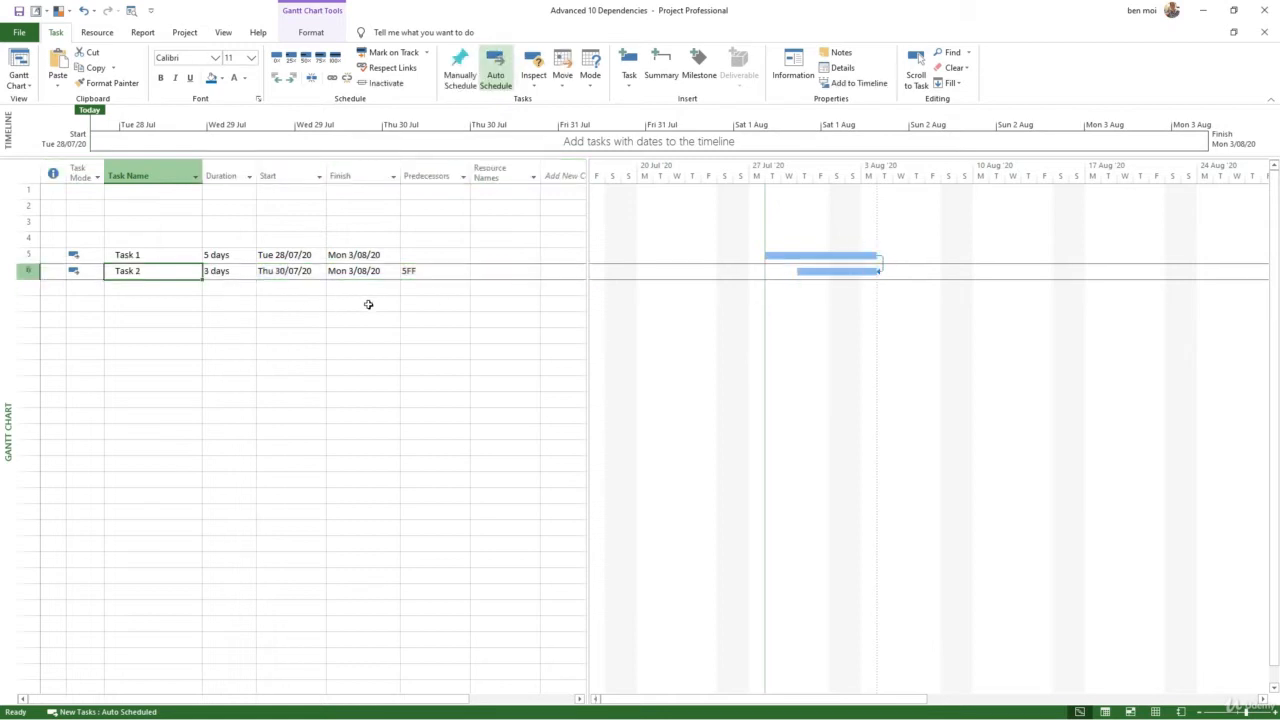
Step: Clear Task 2's predecessor and re-enter it directly in the task table as 5FF
left_click(429, 271)
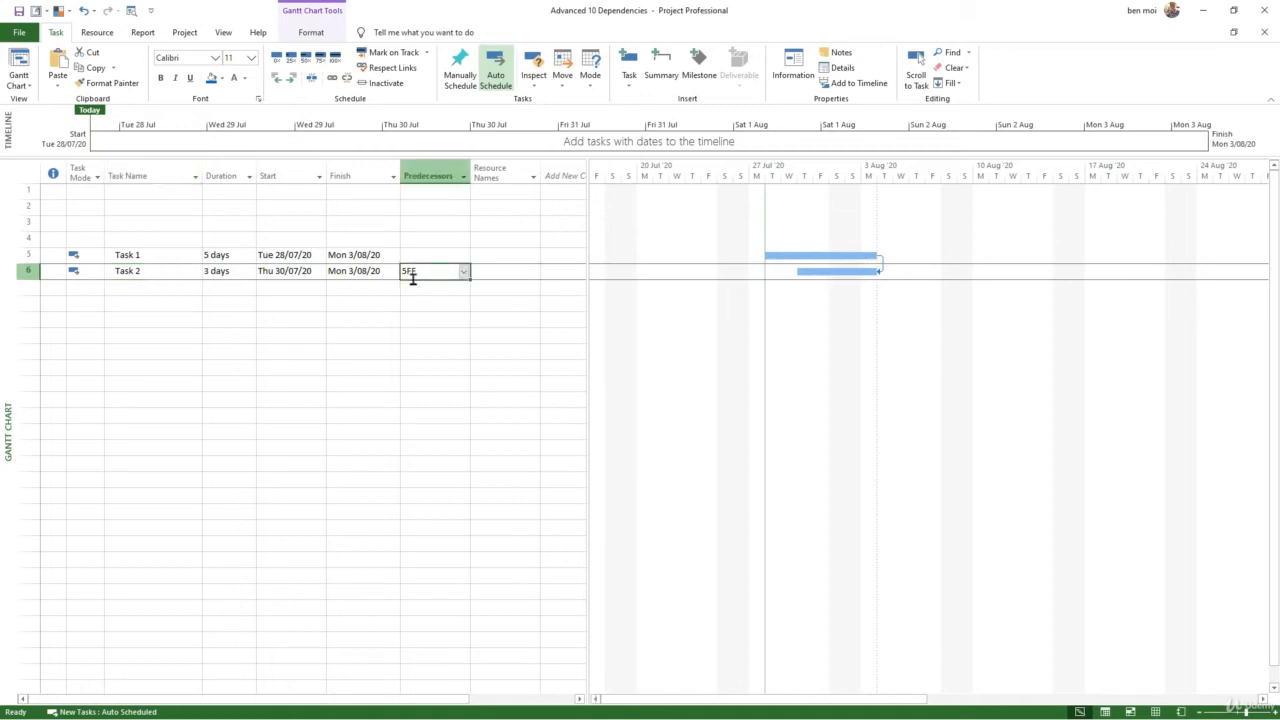
key("Delete")
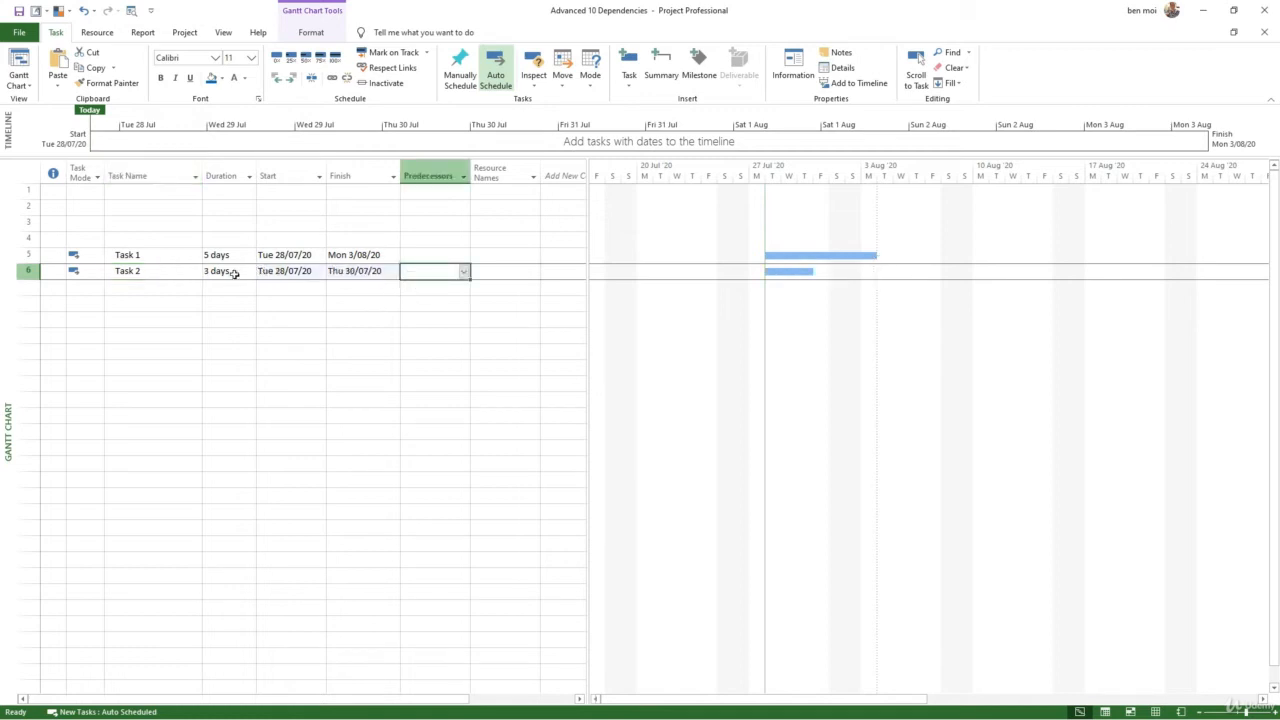
left_click(435, 278)
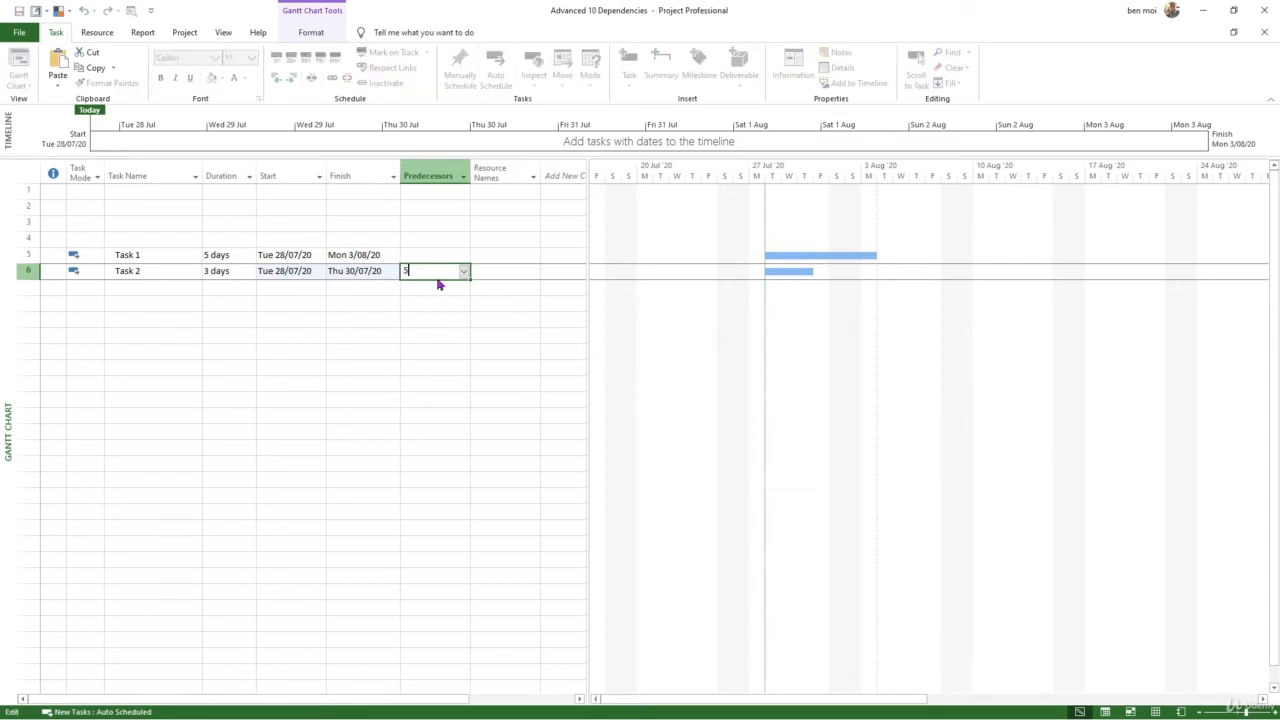
key("Return")
Step: Change Task 2's predecessor entry to 5 for the default dependency type
left_click(437, 278)
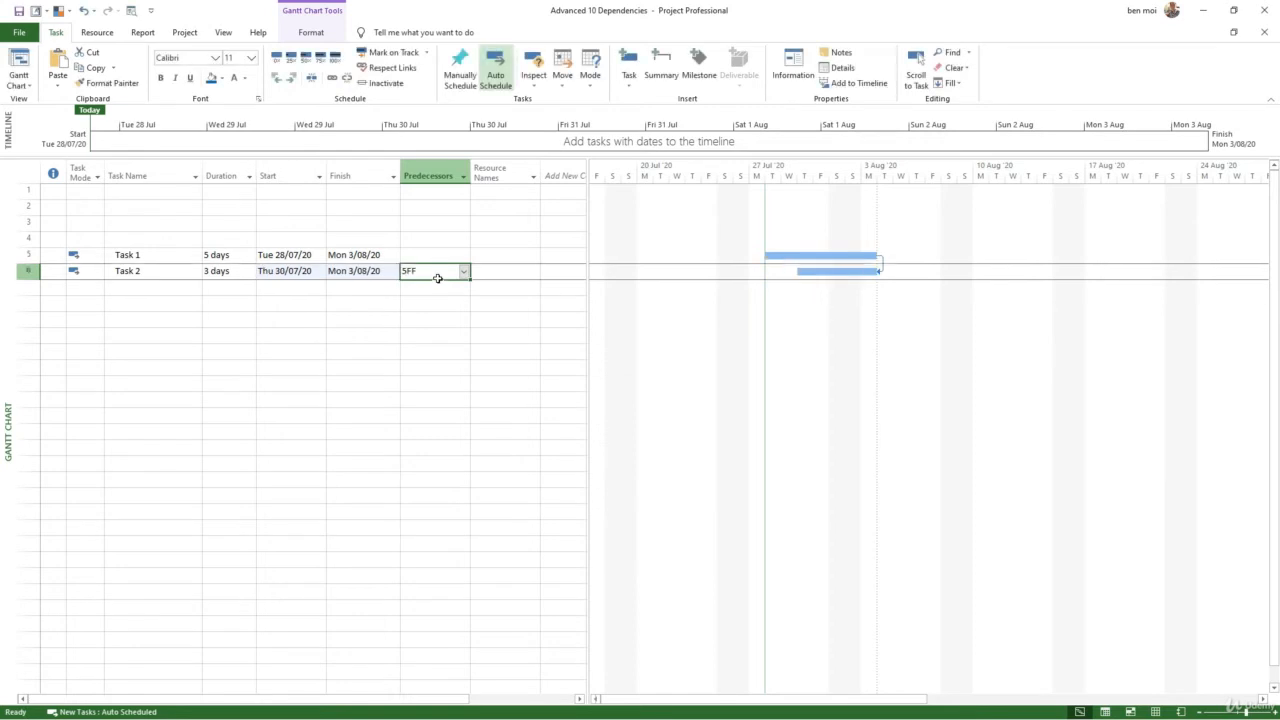
type("5")
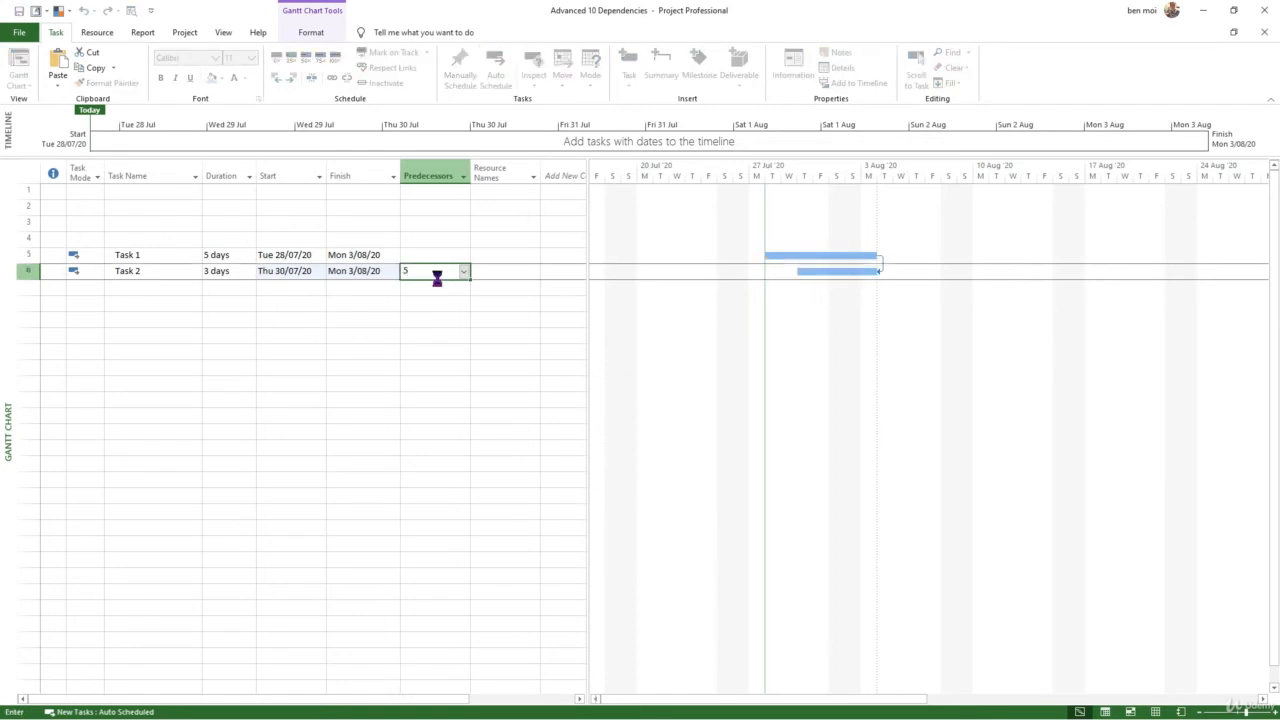
key("Return")
Step: Change Task 2's predecessor entry to 5FF for a Finish-to-Finish dependency
left_click(408, 271)
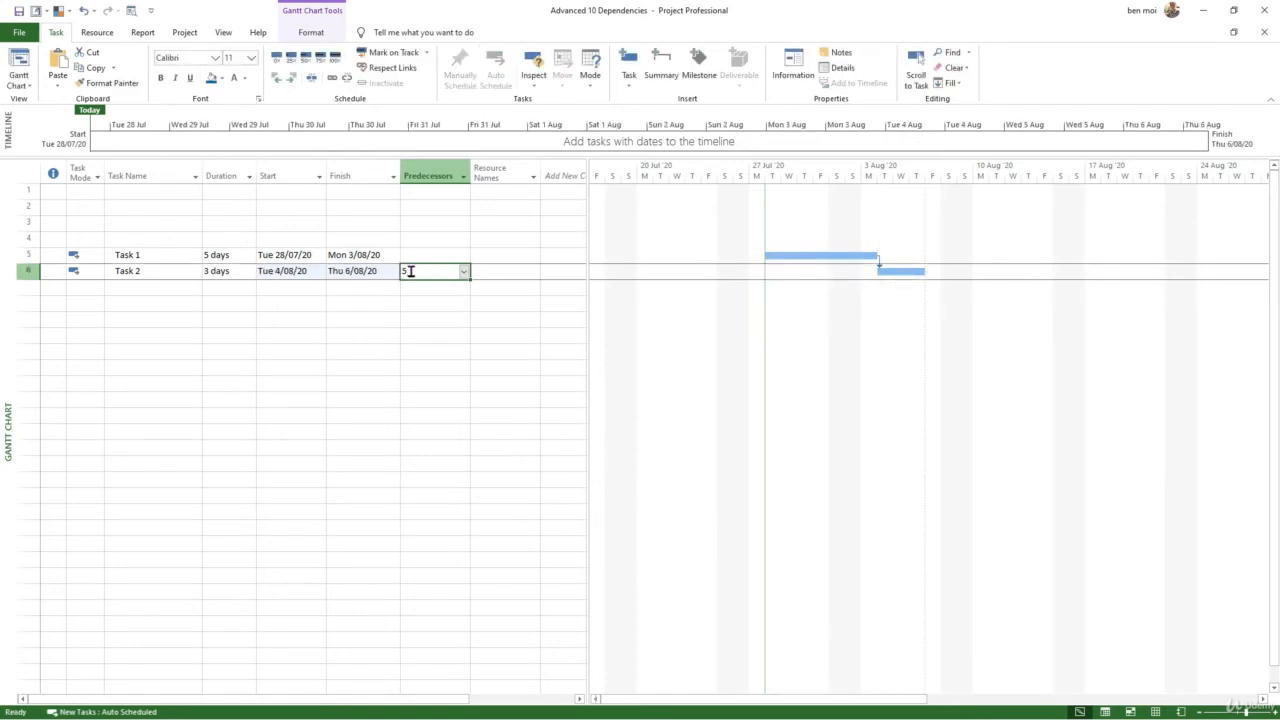
type("5FF")
key("Return")
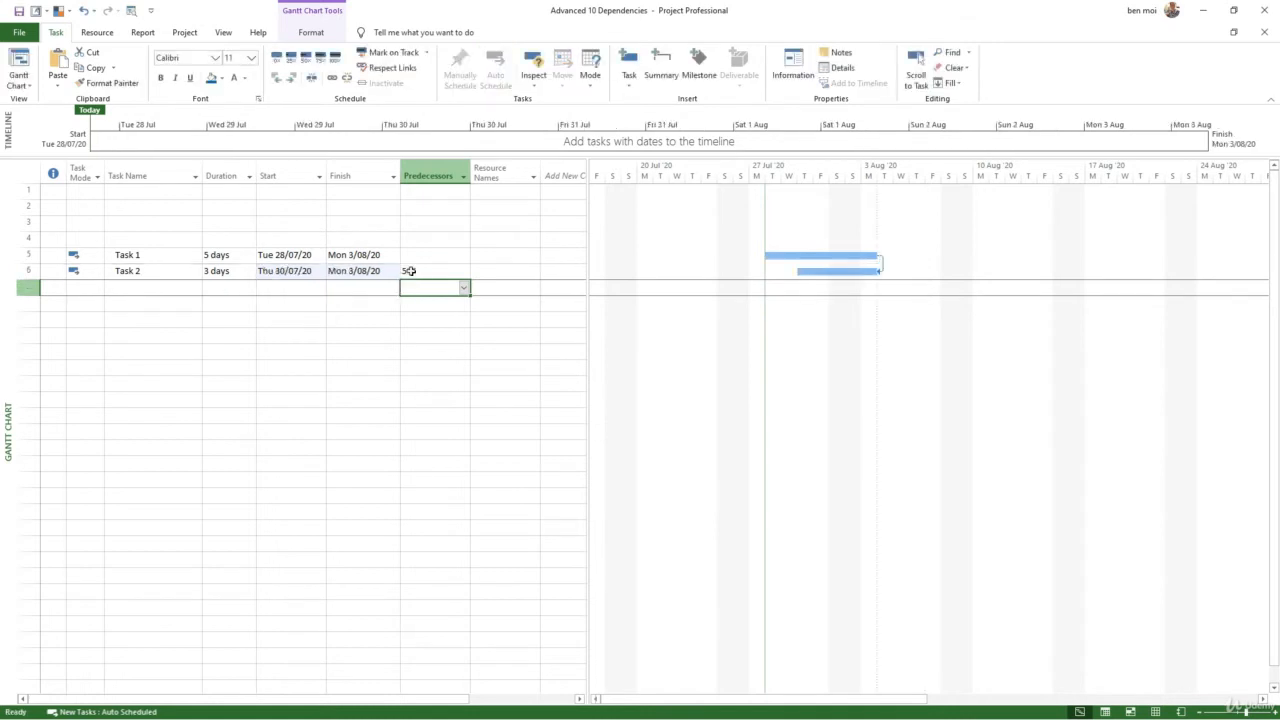
left_click(409, 271)
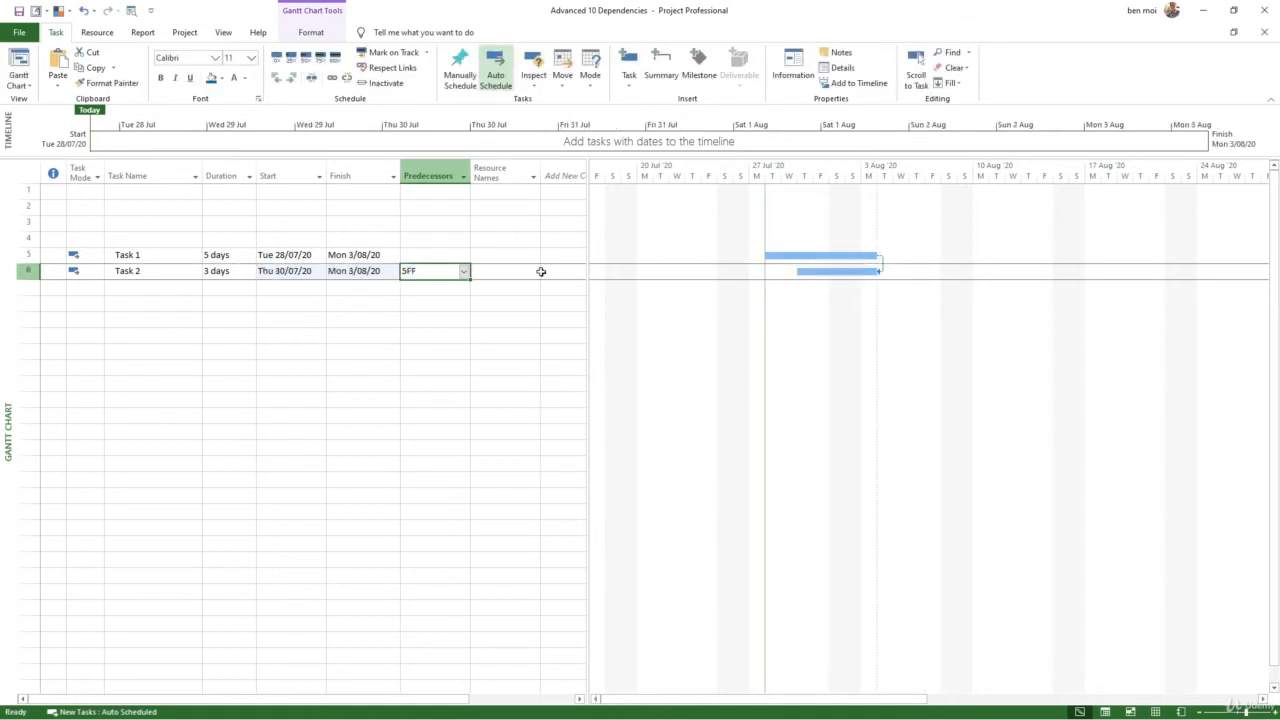
Step: Change the type of Task 2's dependency on Task 1 to Start-to-Start (SS) in its task information
double_click(188, 276)
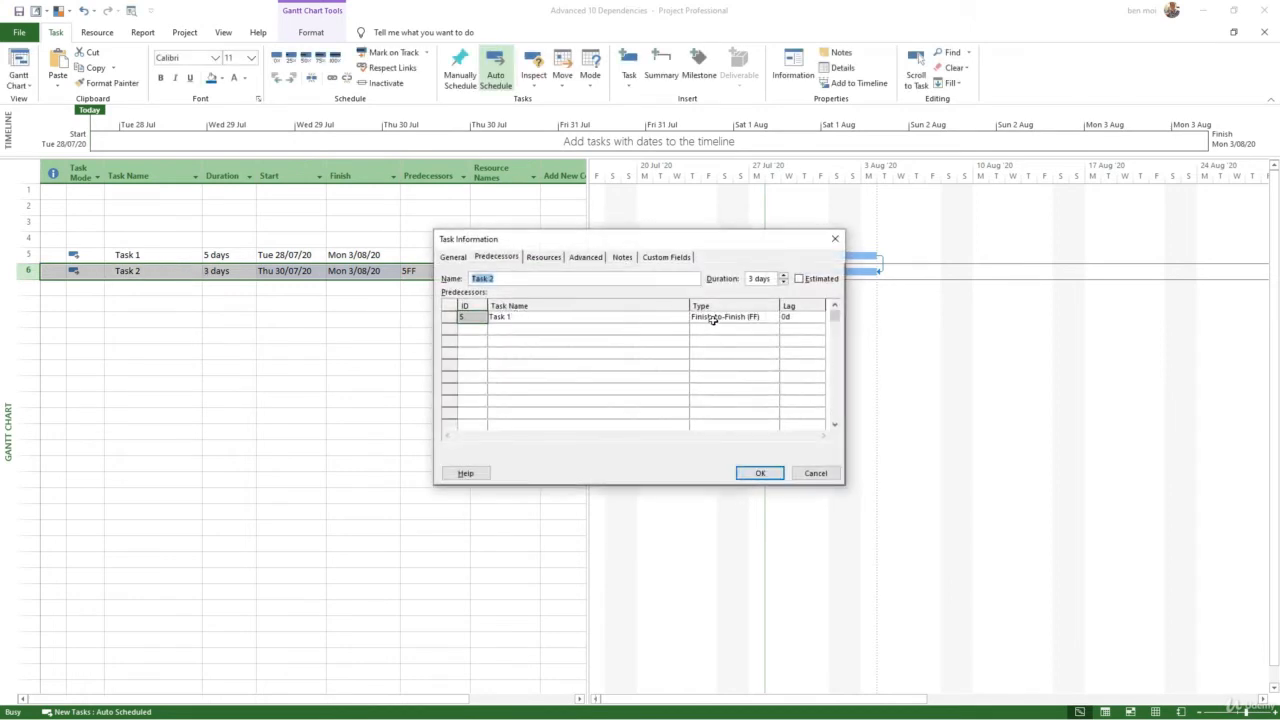
left_click(760, 318)
left_click(775, 320)
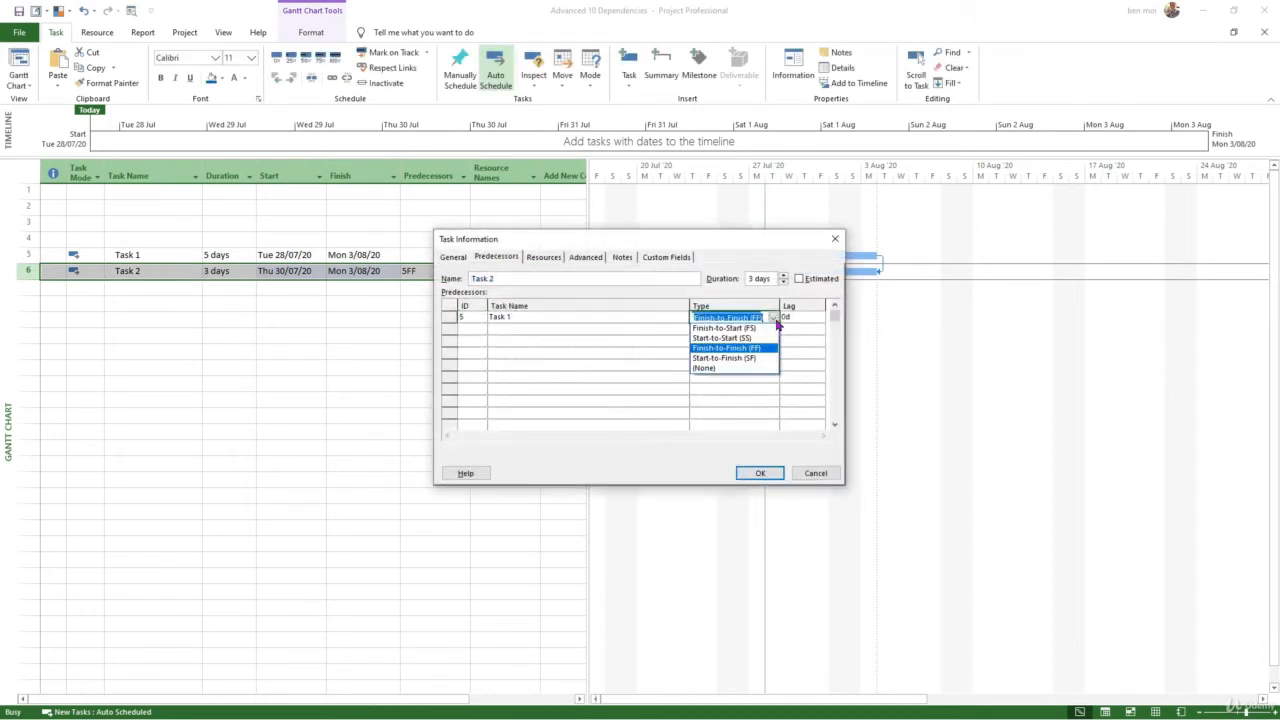
left_click(752, 338)
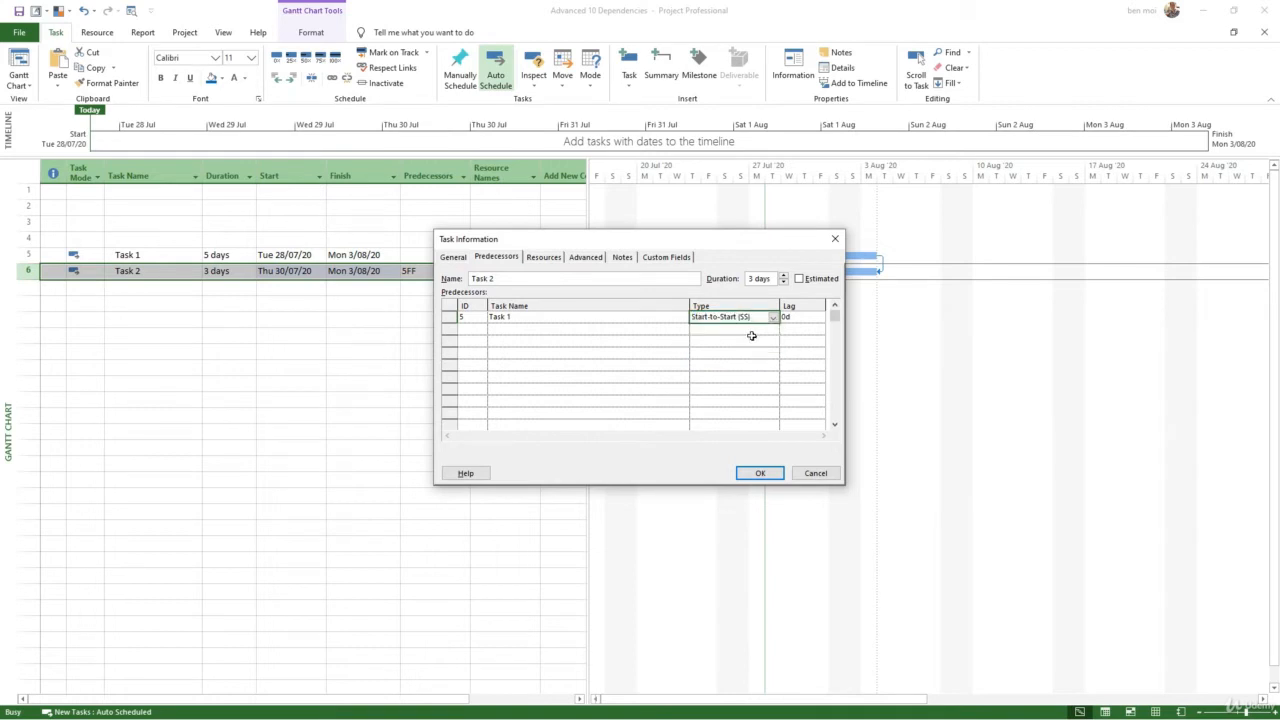
left_click(762, 474)
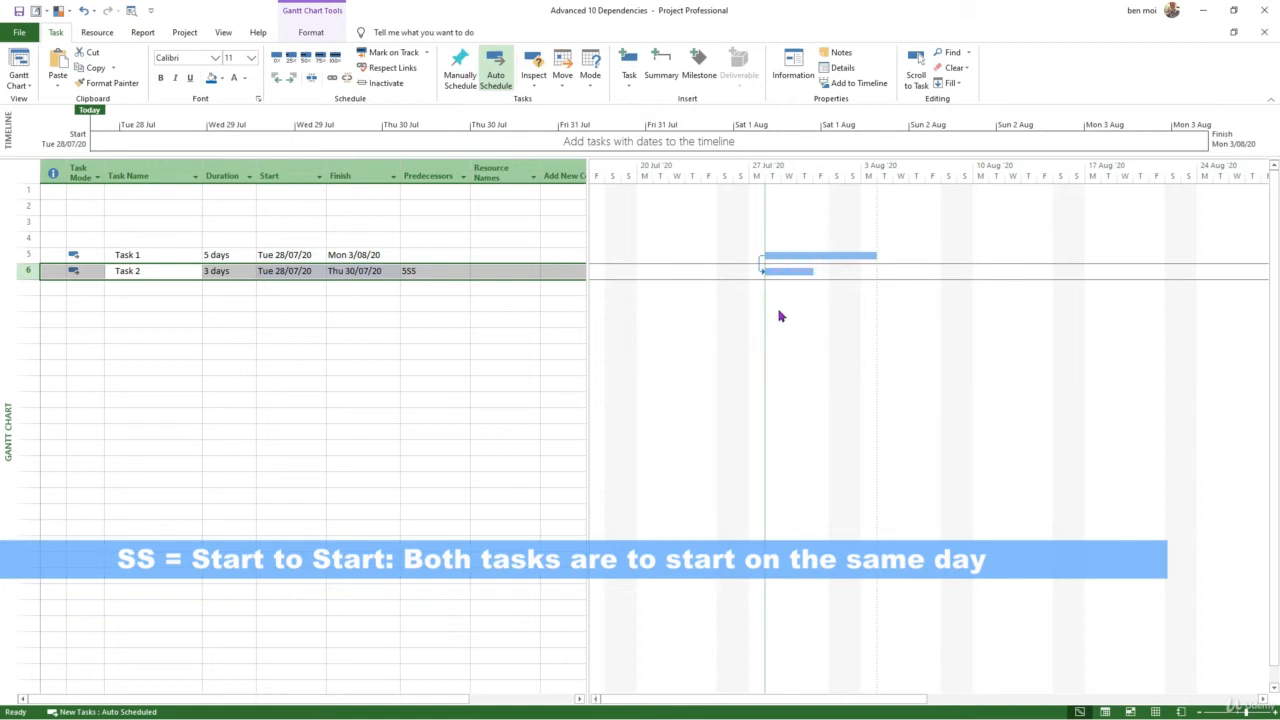
Step: Rename Task 1 as Development and Task 2 as Development support
left_click(159, 255)
type("Deve")
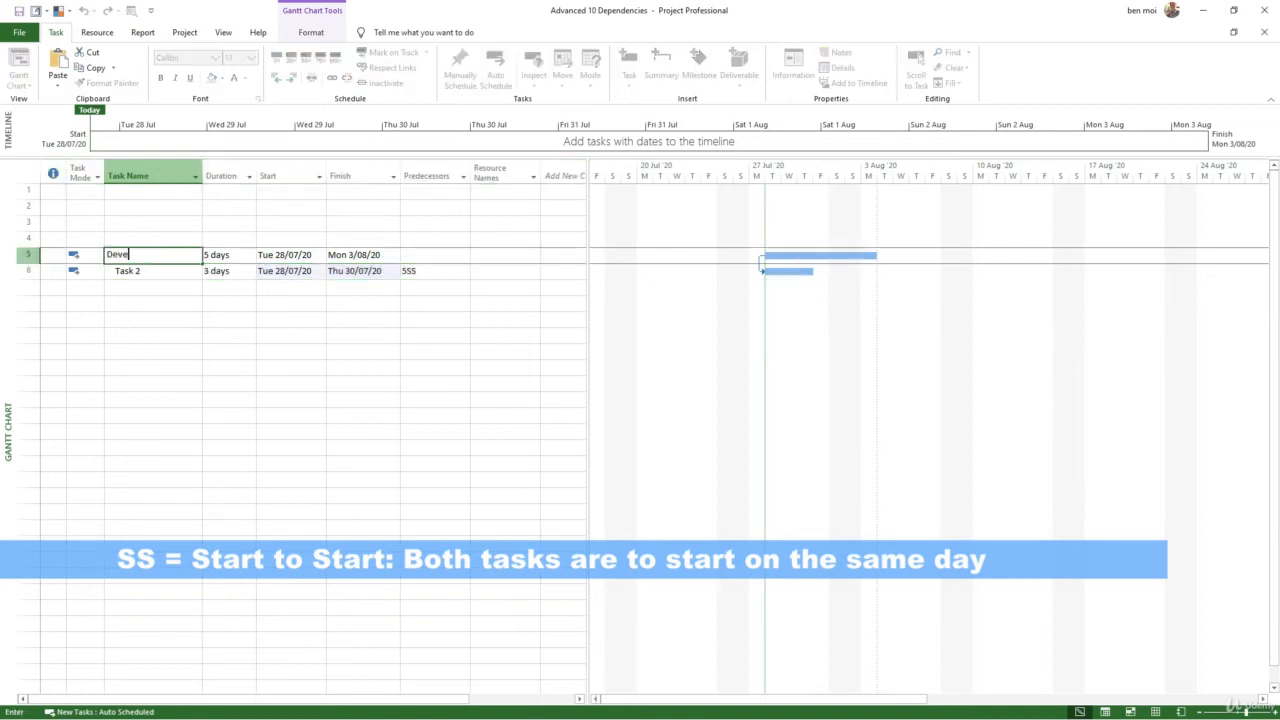
type("lopment")
key("Return")
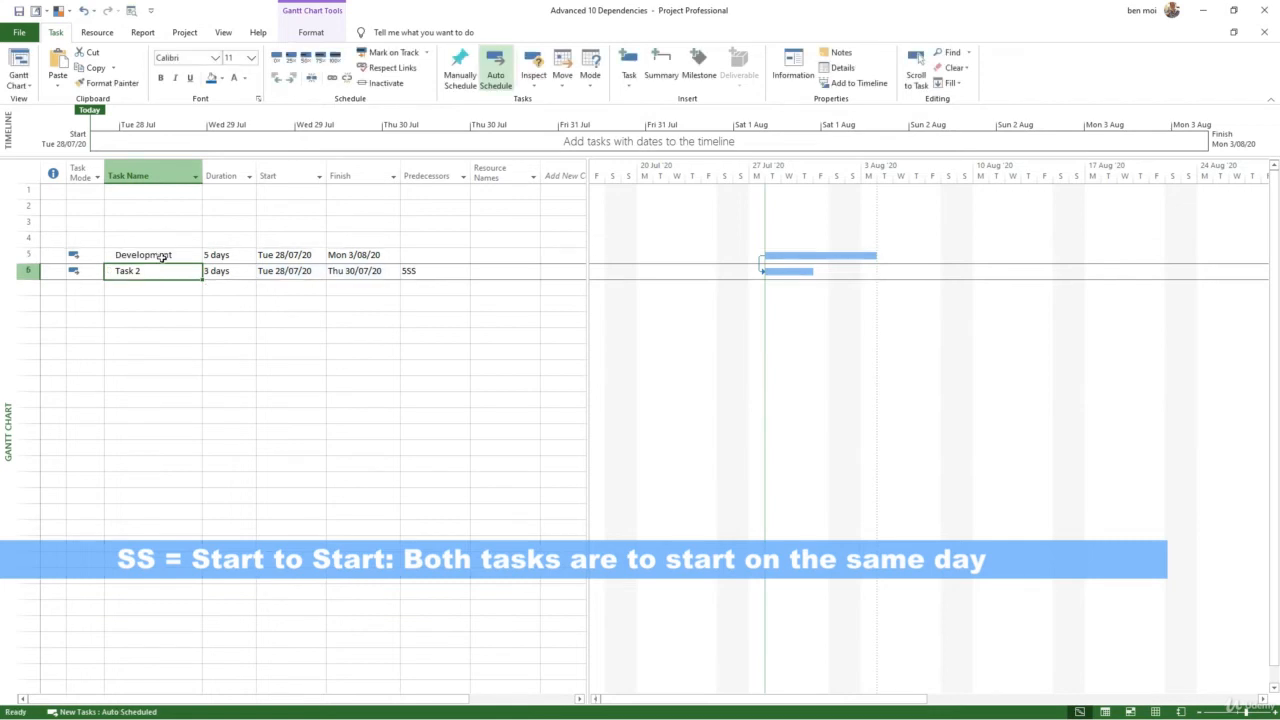
type("Development")
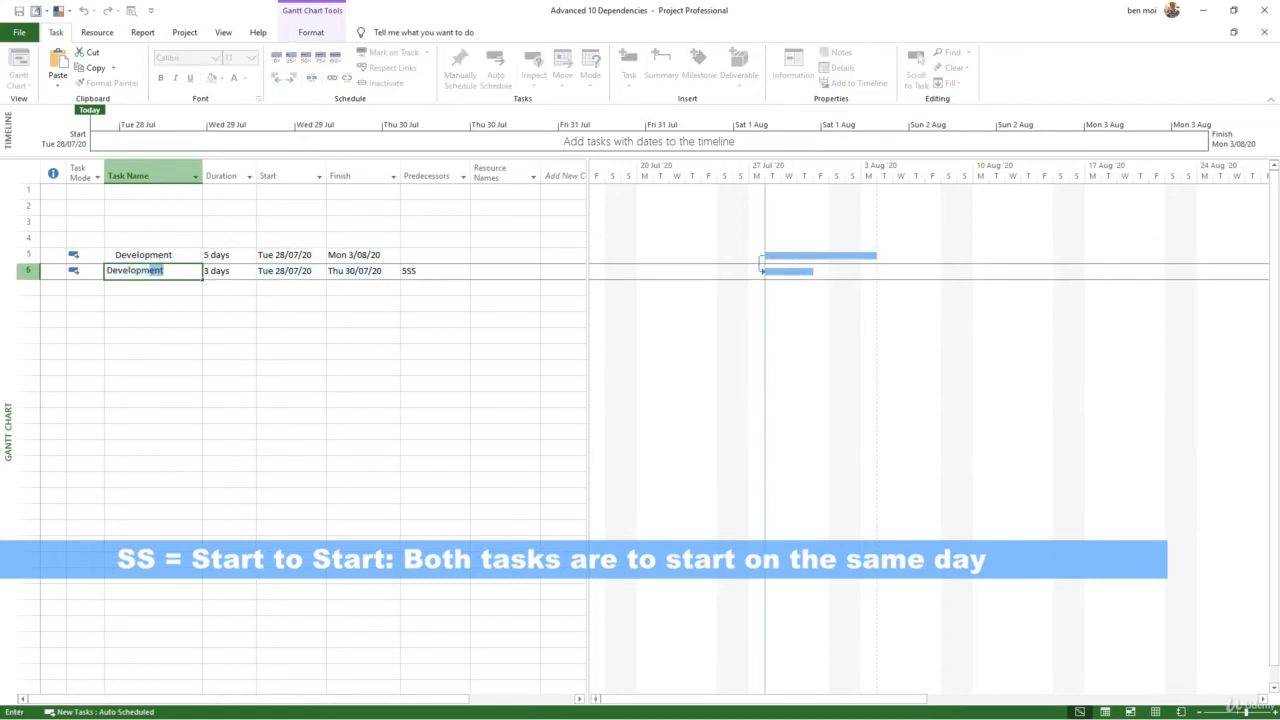
type(" support")
left_click(160, 255)
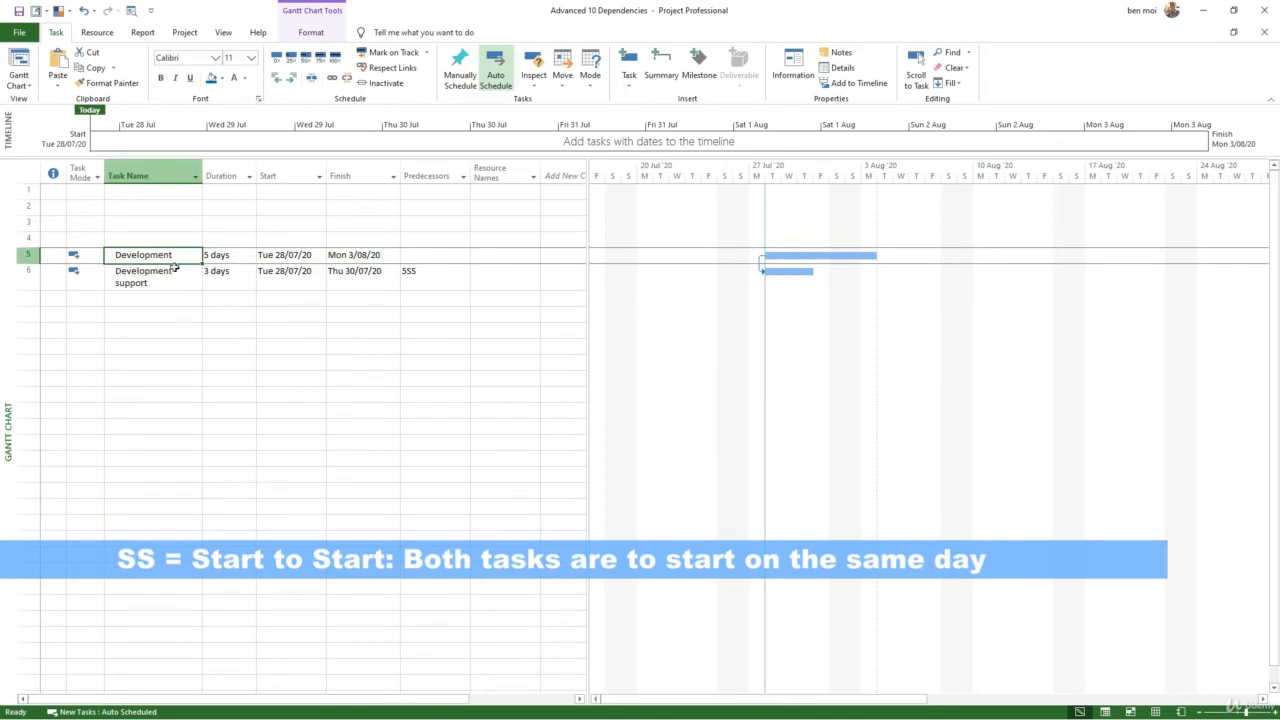
left_click(231, 280)
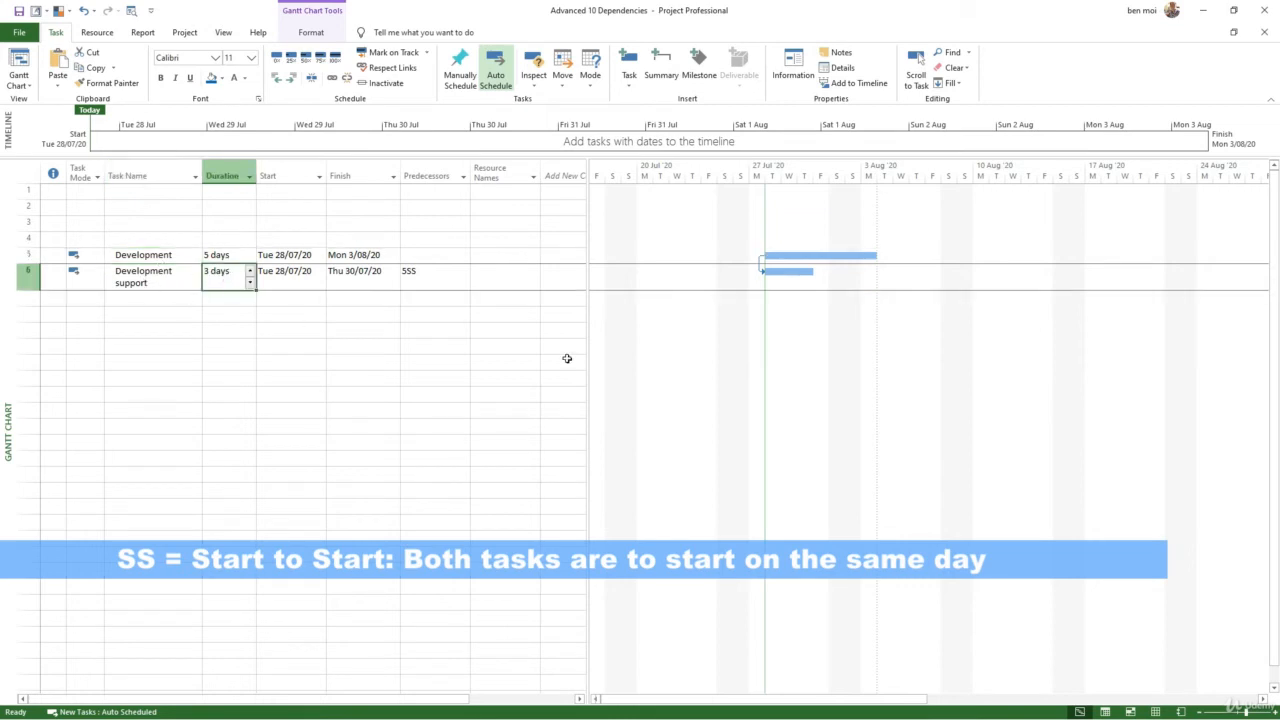
key("Left")
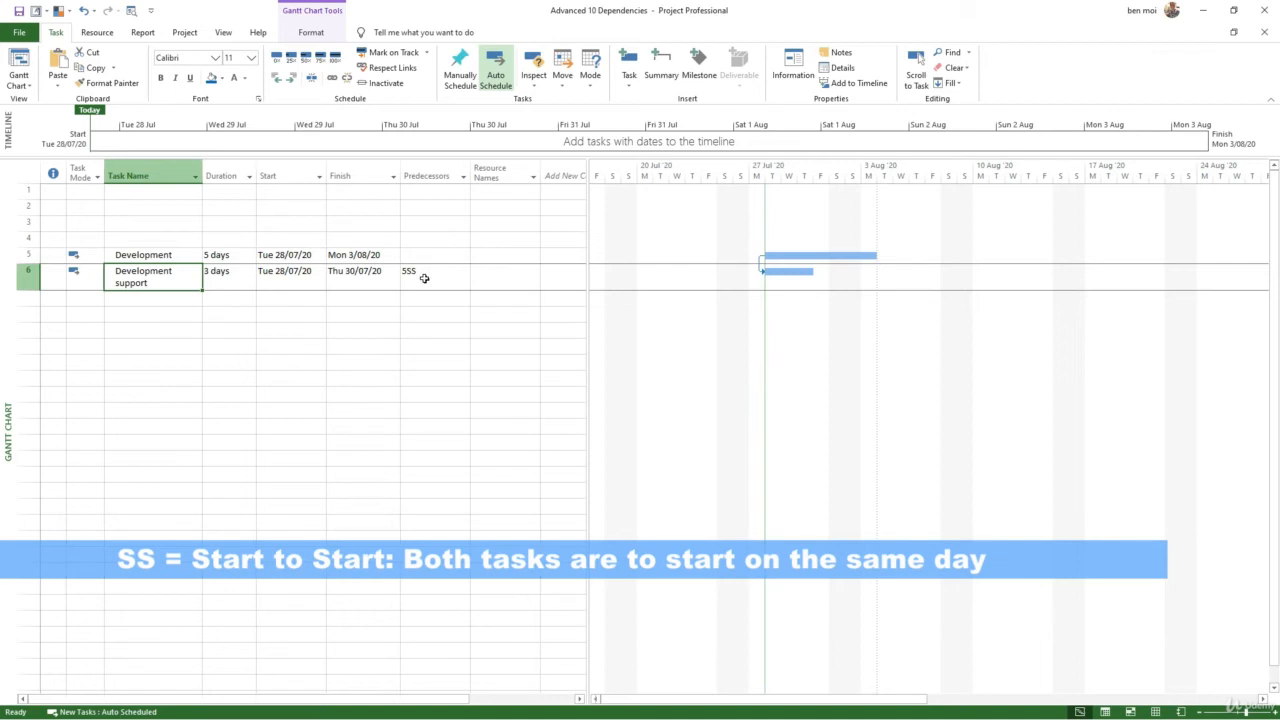
left_click(170, 276)
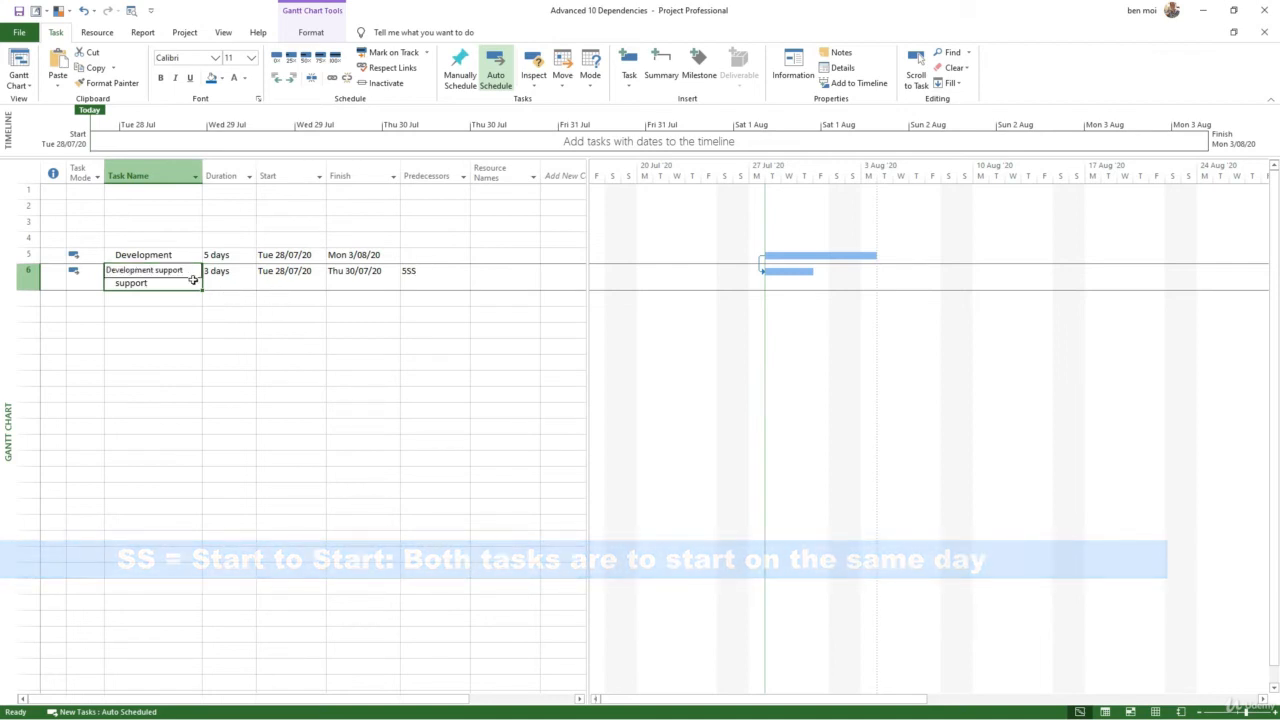
left_click(232, 274)
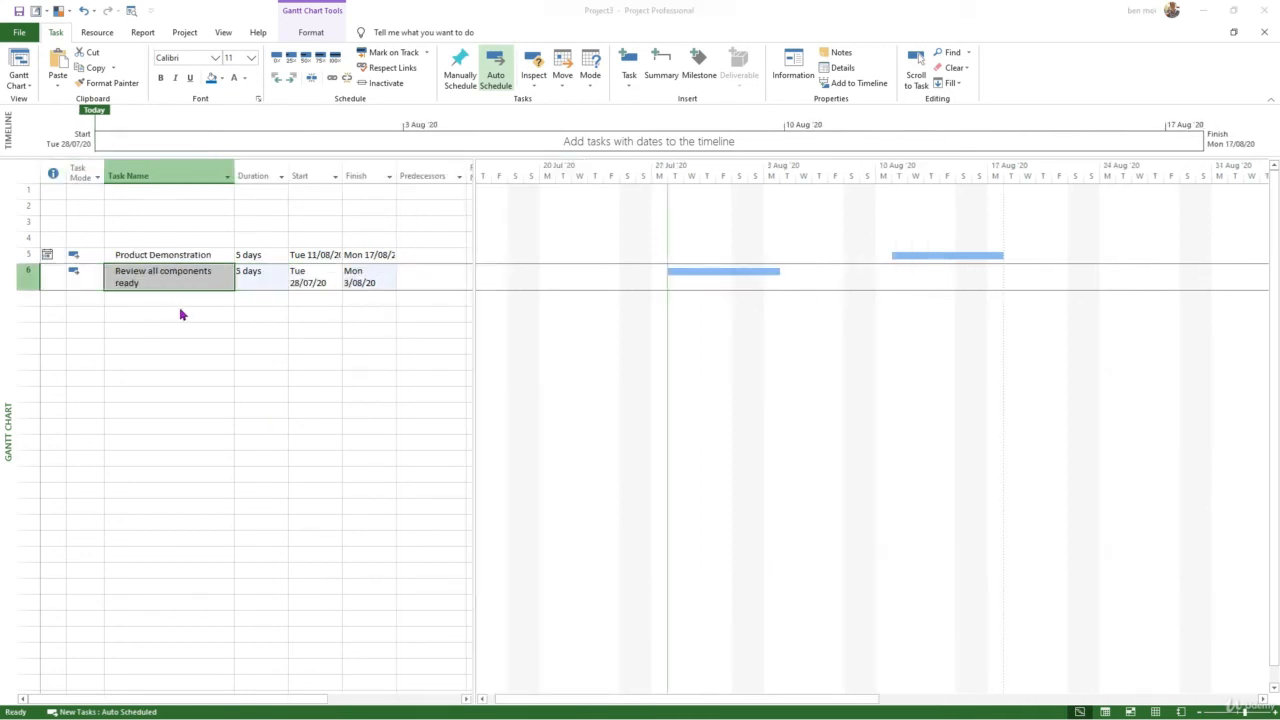
left_click(186, 280)
left_click(212, 272)
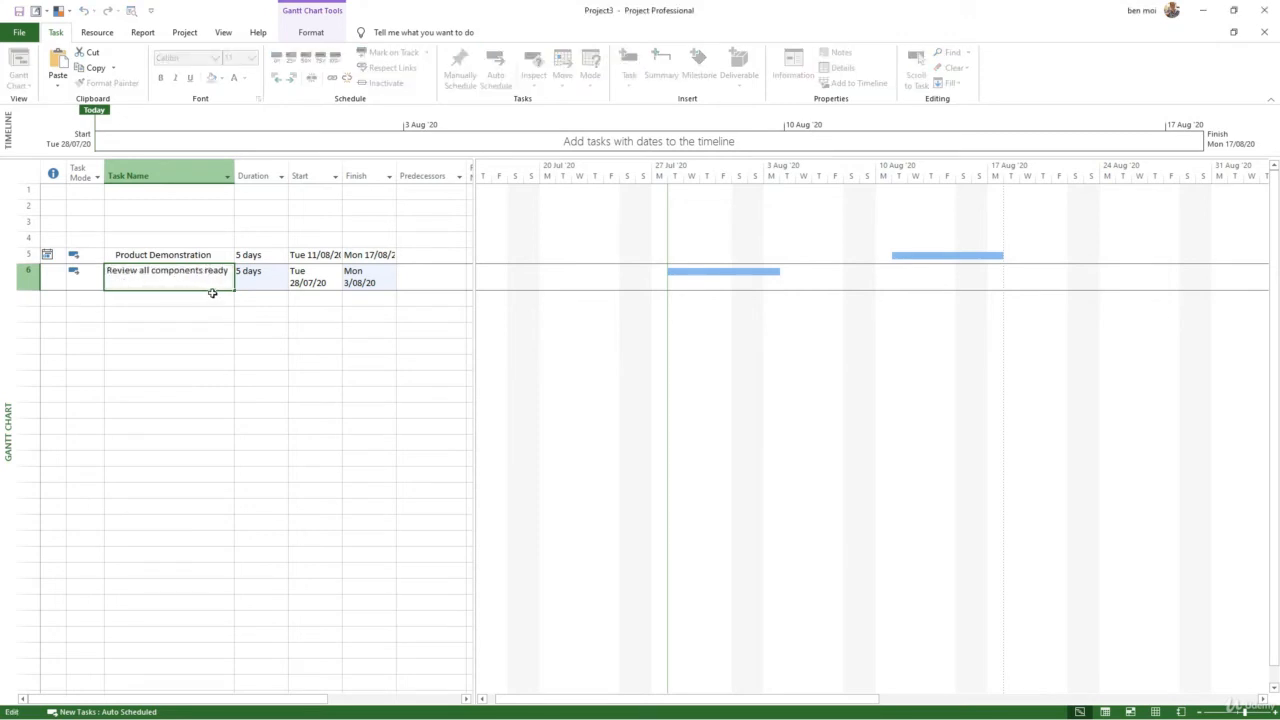
left_click(421, 287)
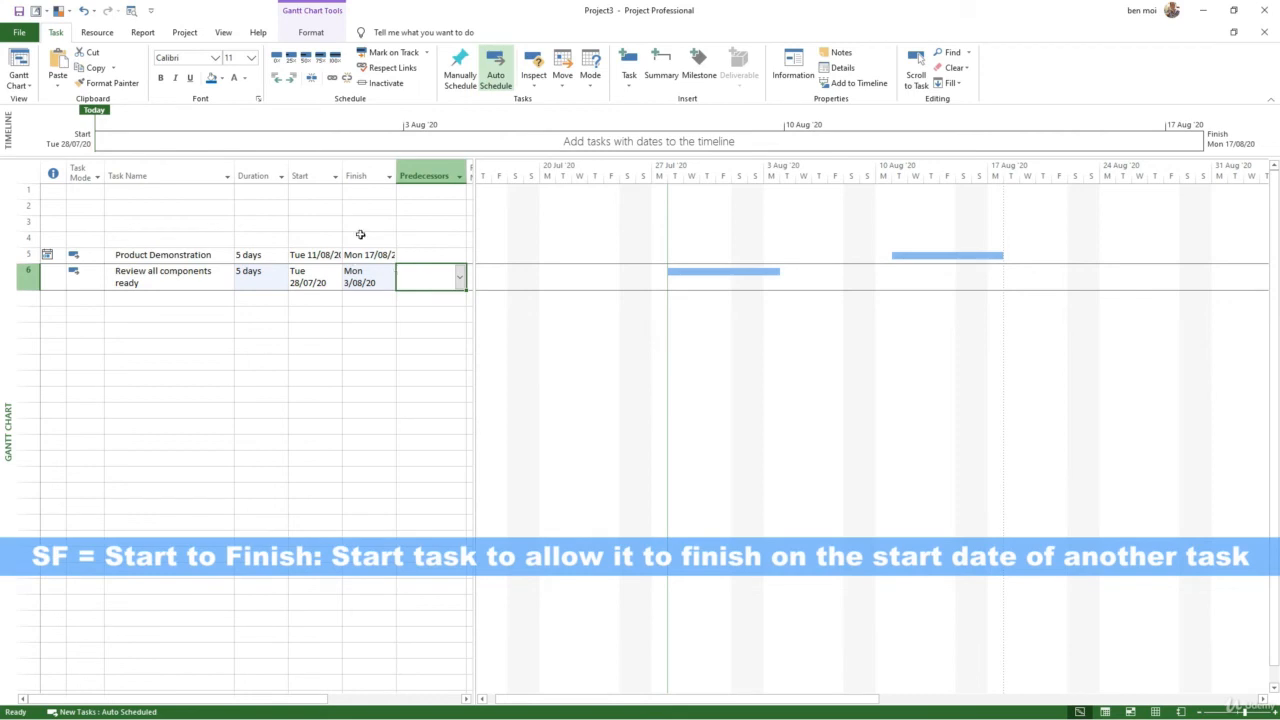
Step: Widen the Start column of the task table so the full start dates fit
left_click_drag(343, 181, 355, 190)
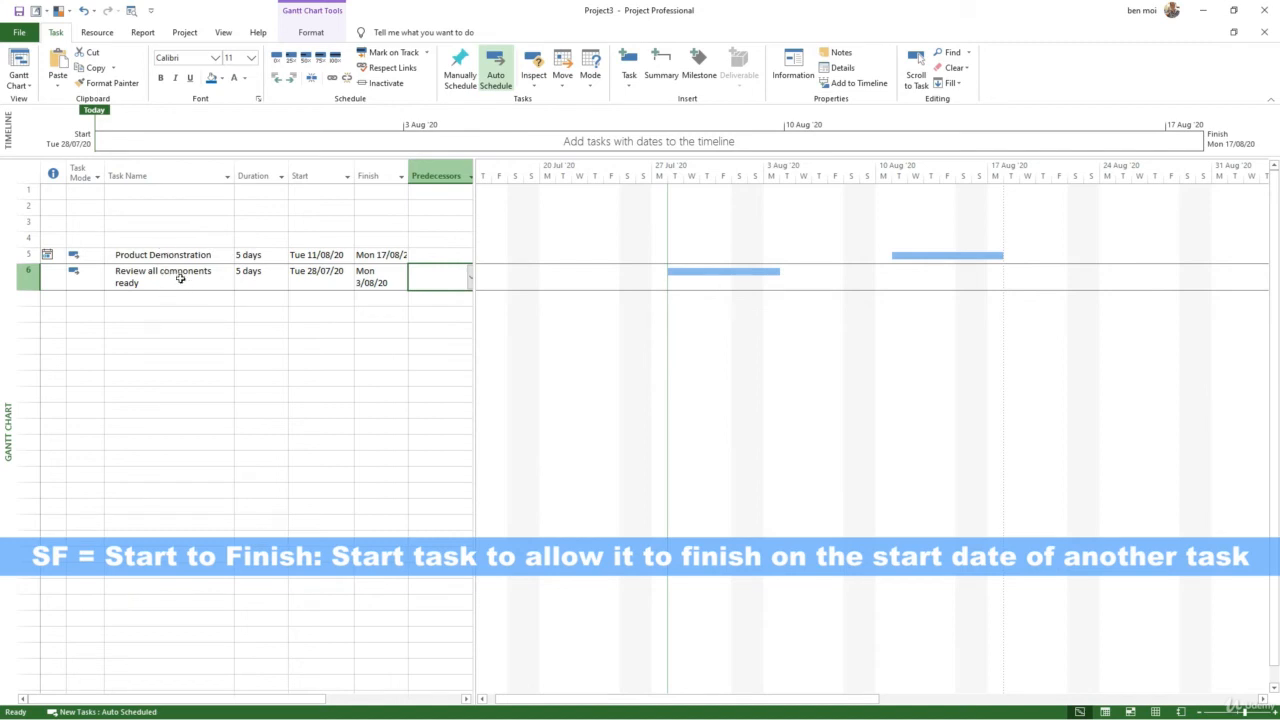
left_click(203, 316)
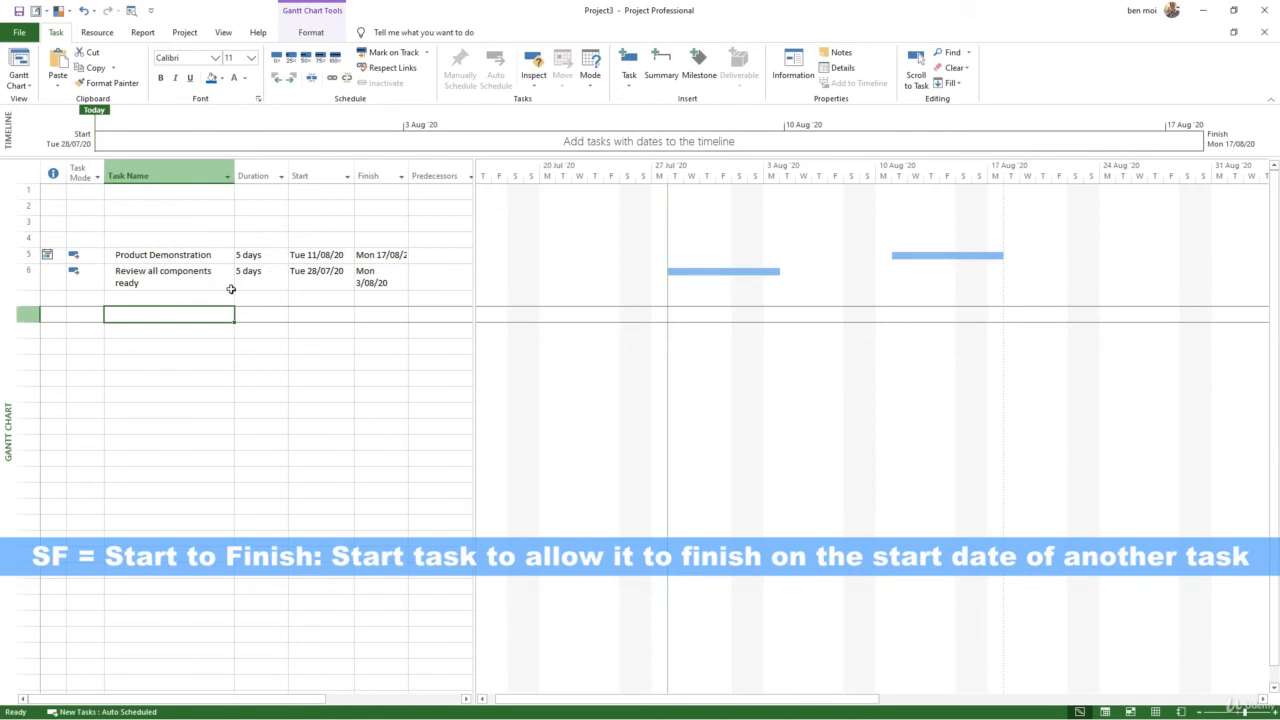
left_click(244, 276)
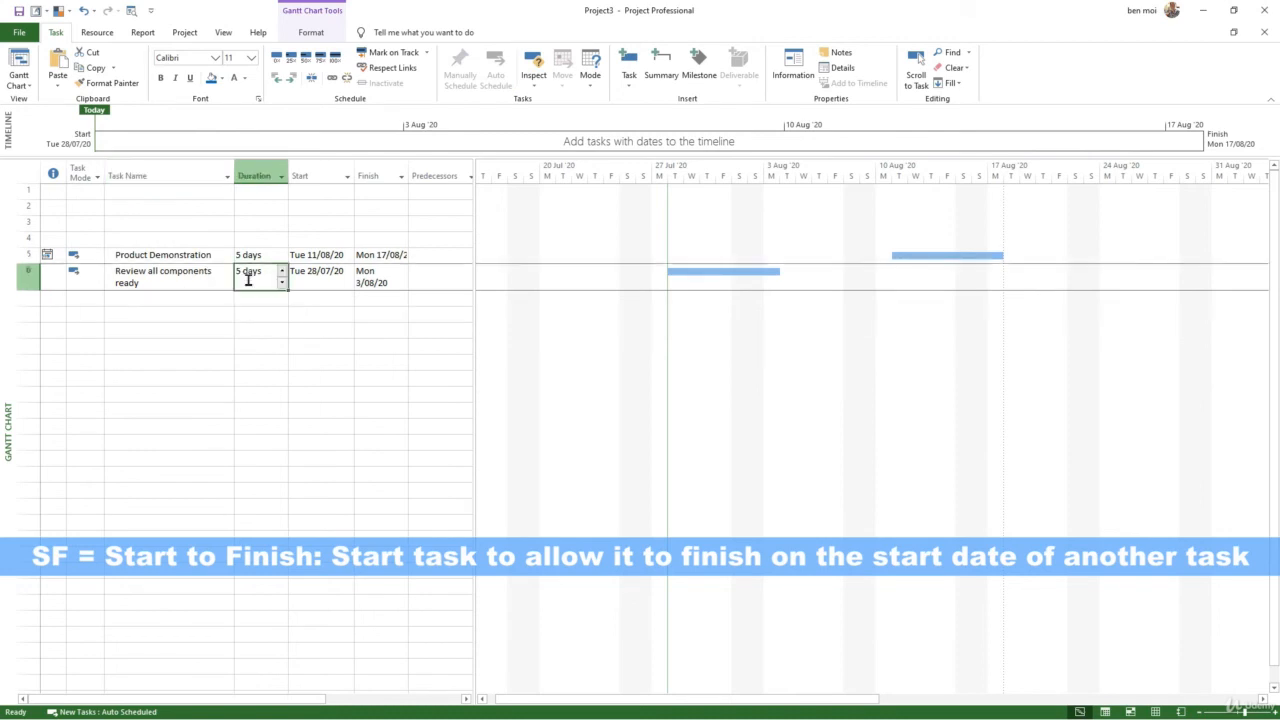
left_click(205, 272)
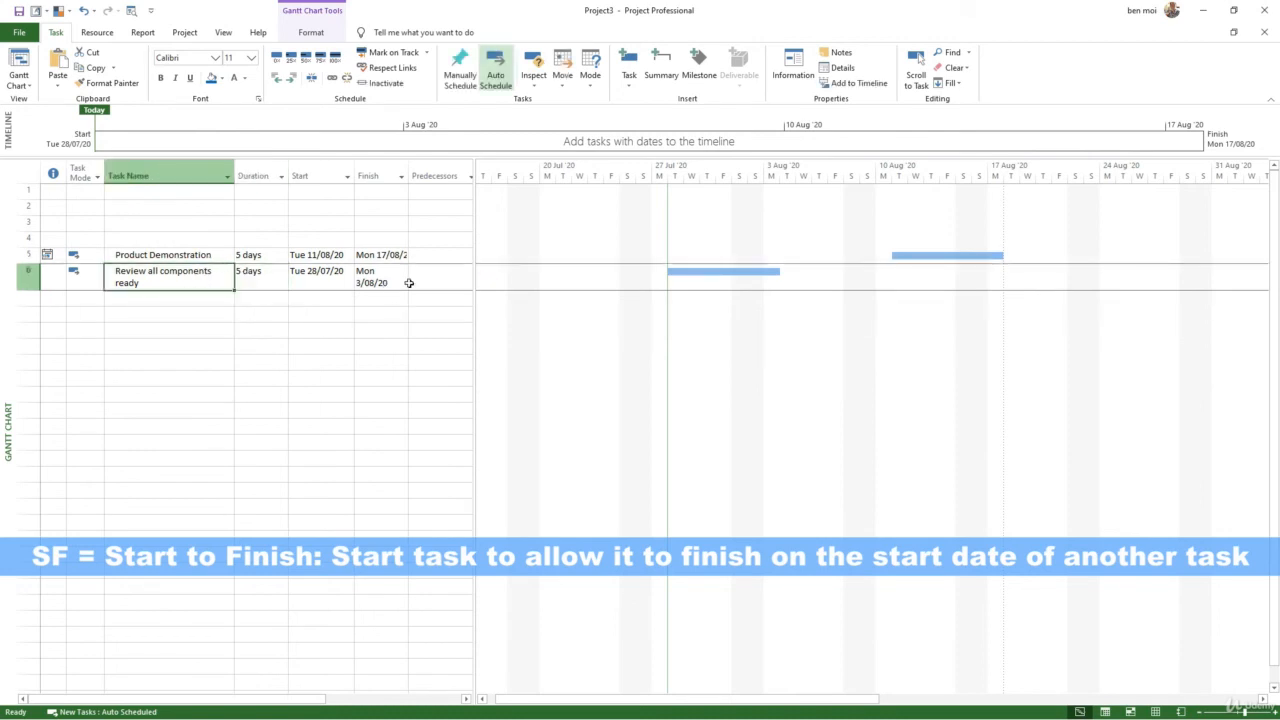
Step: Add Product Demonstration as a Start-to-Finish (SF) predecessor of Review all components ready in its task information
double_click(181, 279)
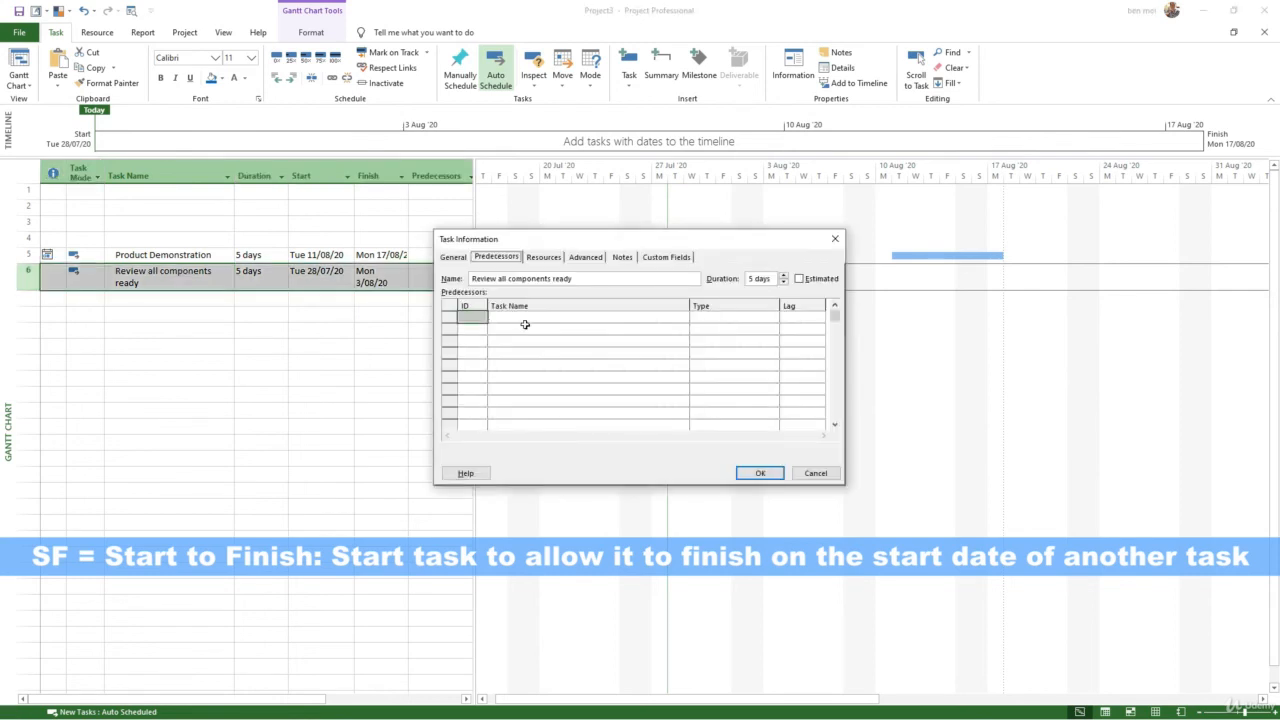
left_click(601, 323)
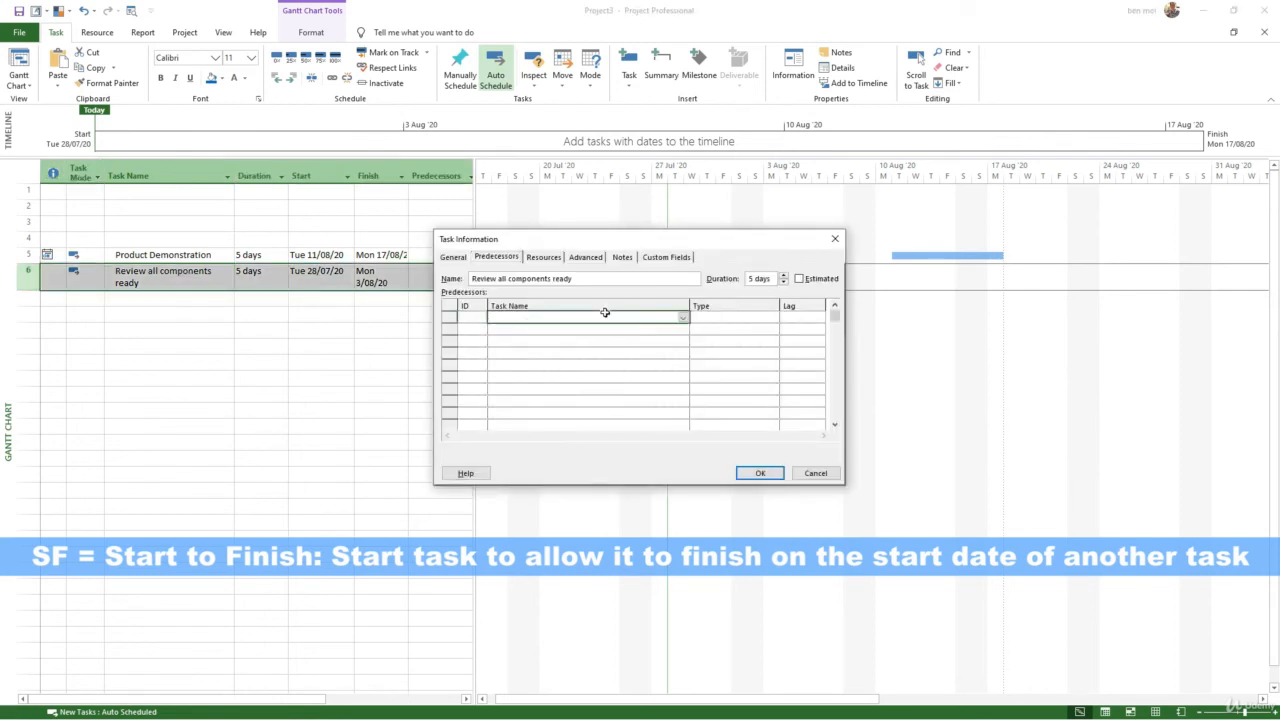
left_click(684, 319)
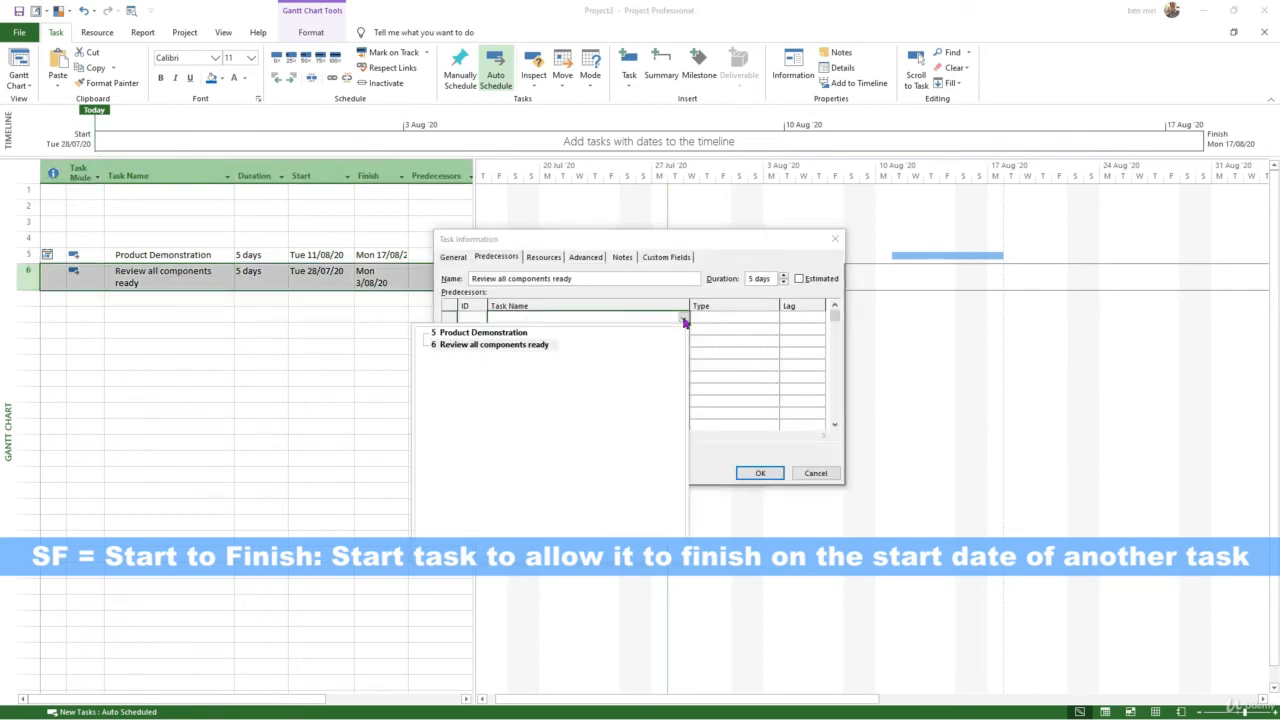
left_click(492, 333)
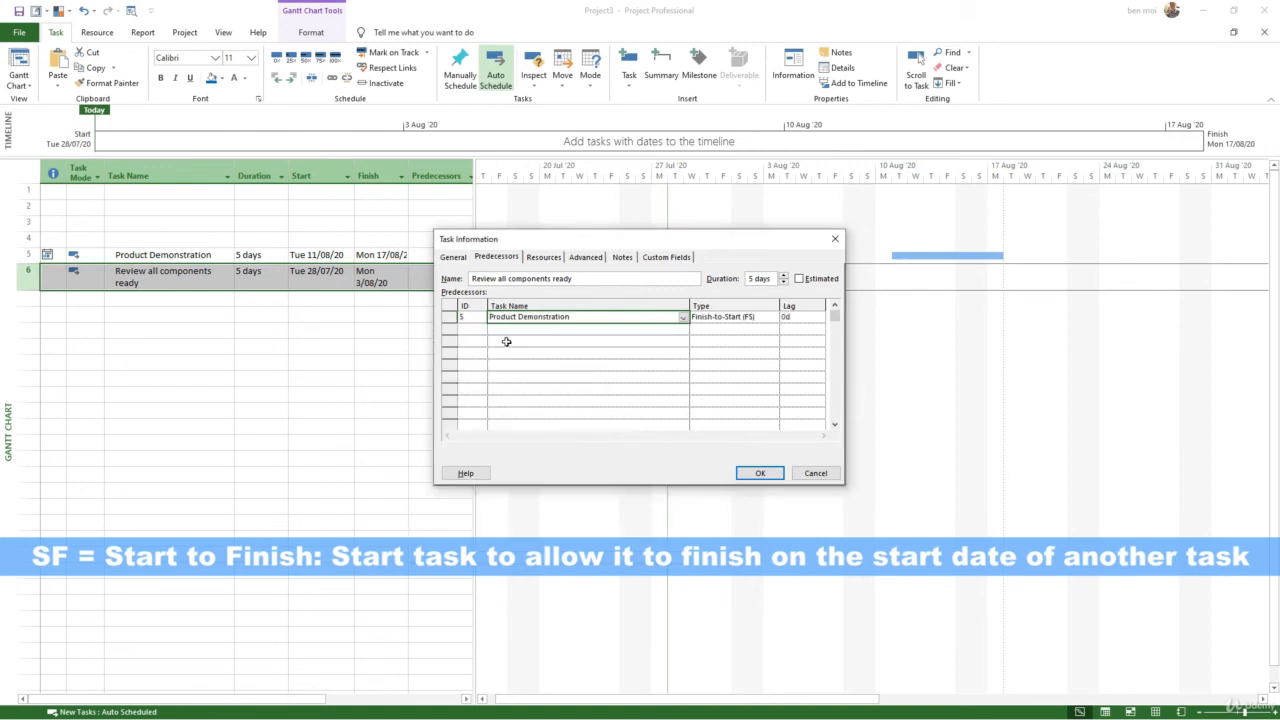
left_click(741, 322)
left_click(774, 318)
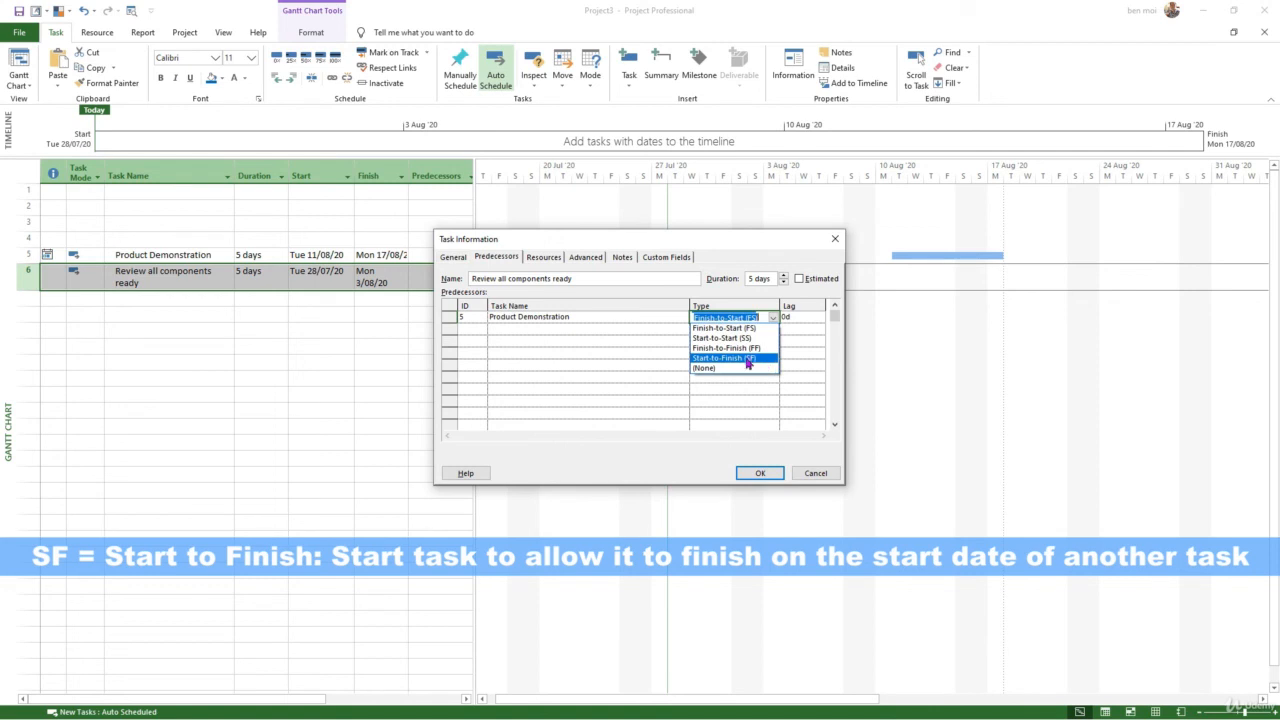
left_click(747, 358)
left_click(760, 473)
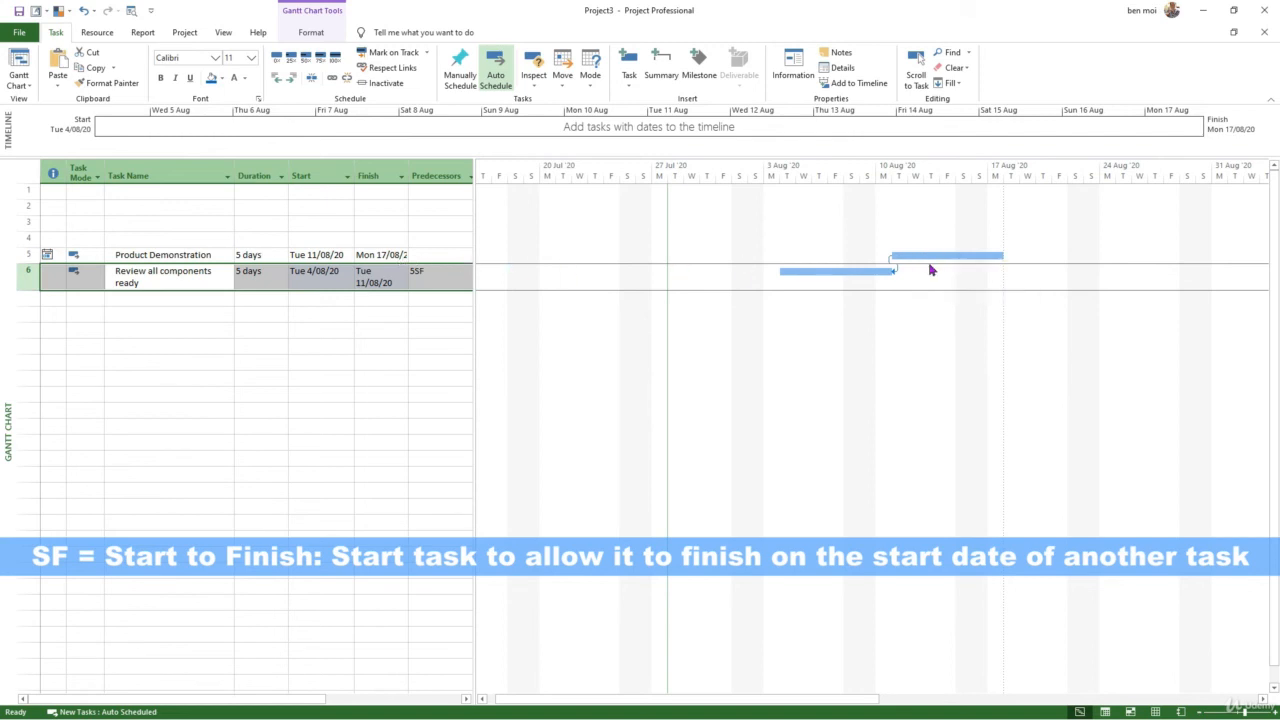
Step: Set the duration of Review all components ready to 10 days
left_click(208, 277)
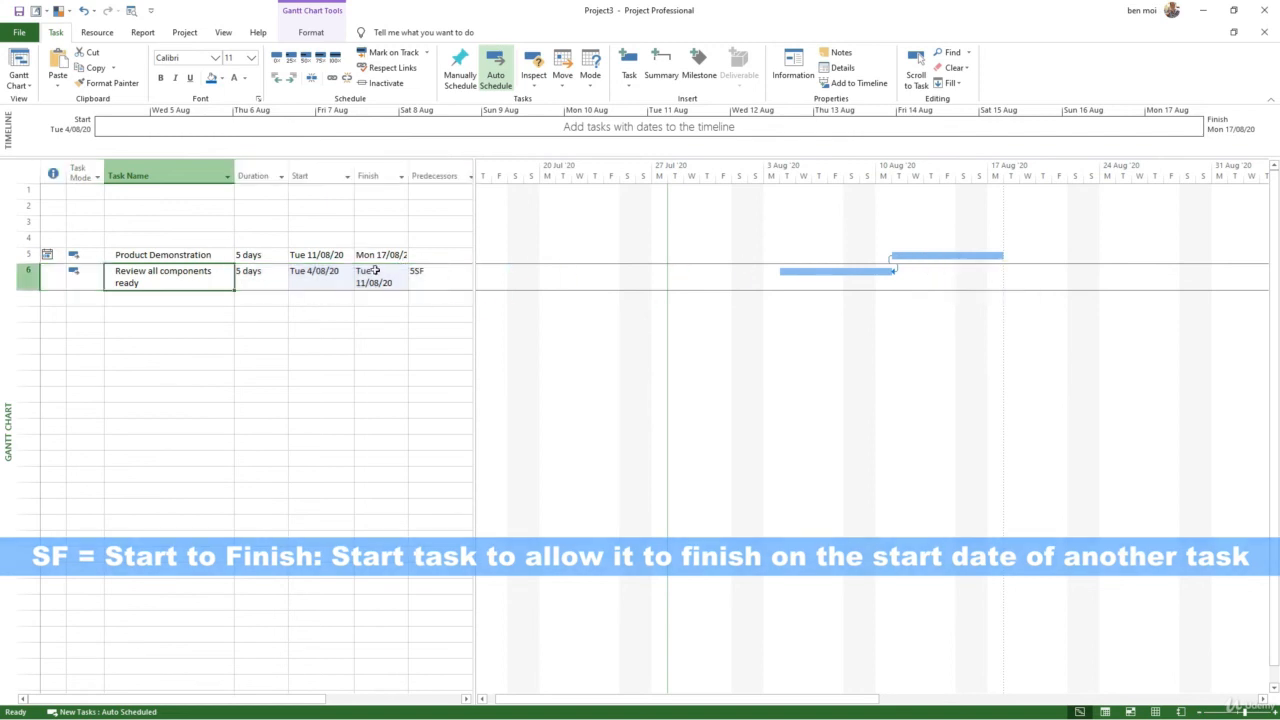
key("F2")
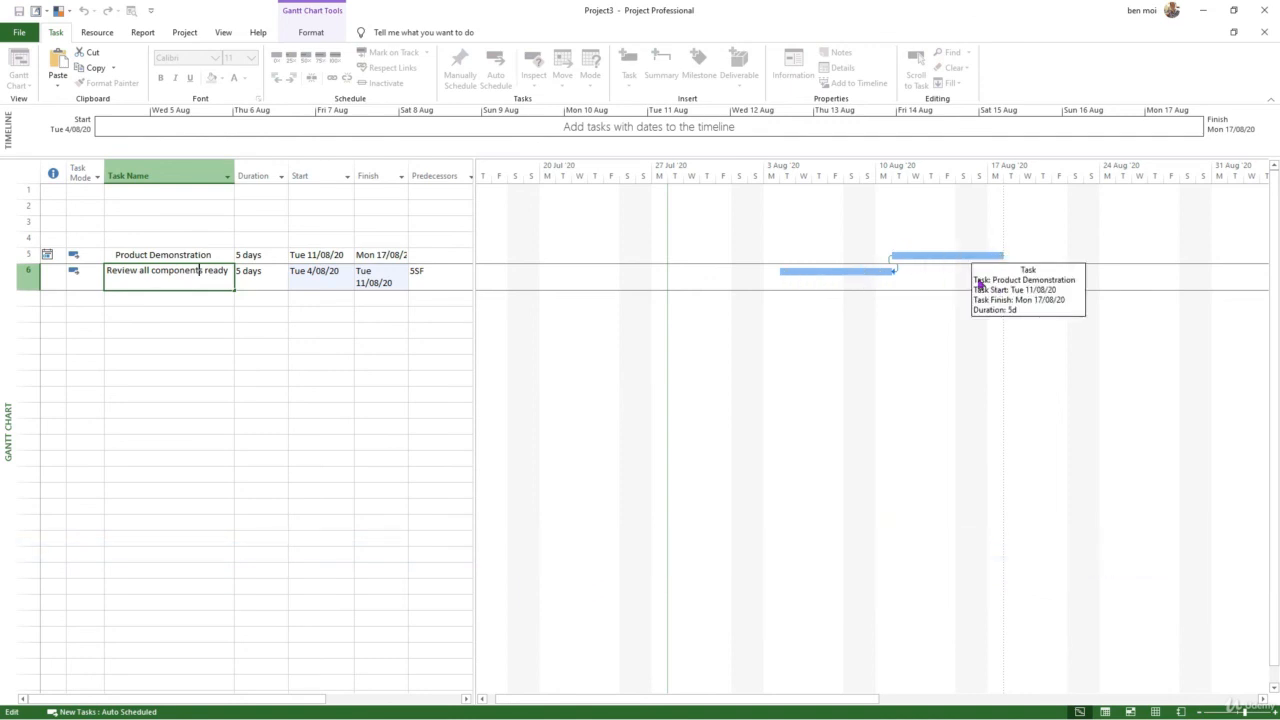
left_click(267, 277)
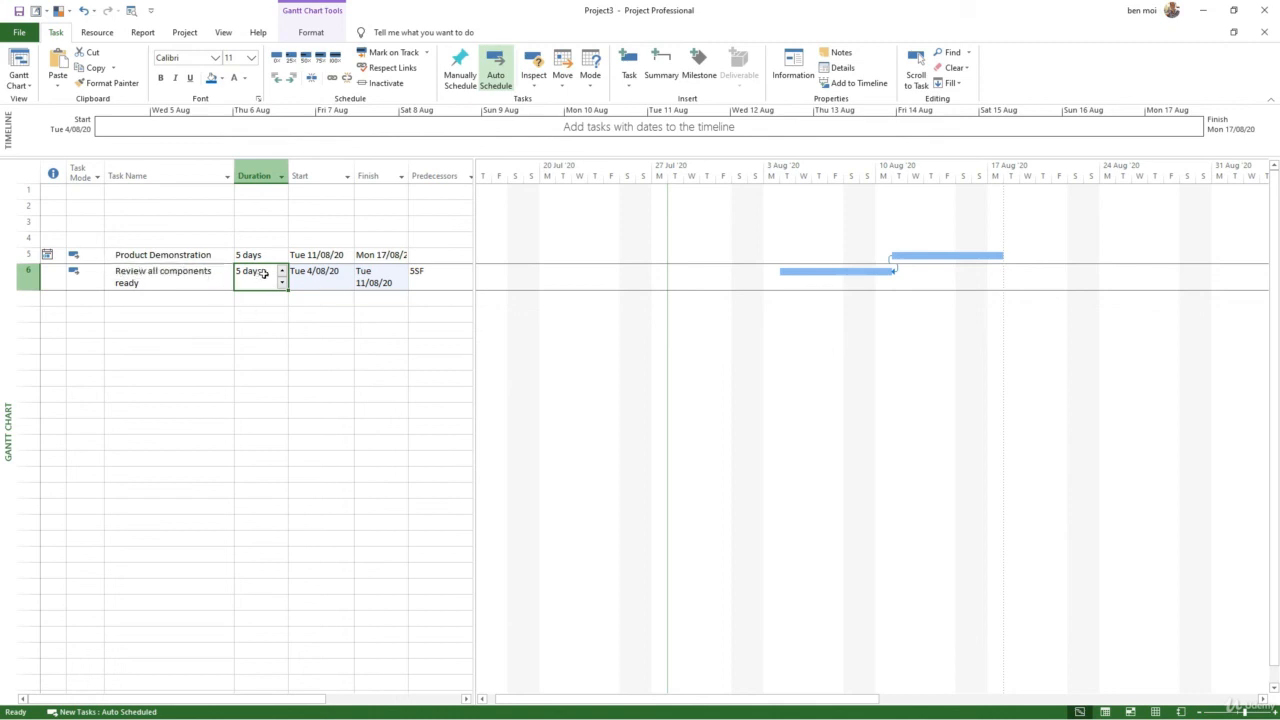
type("10")
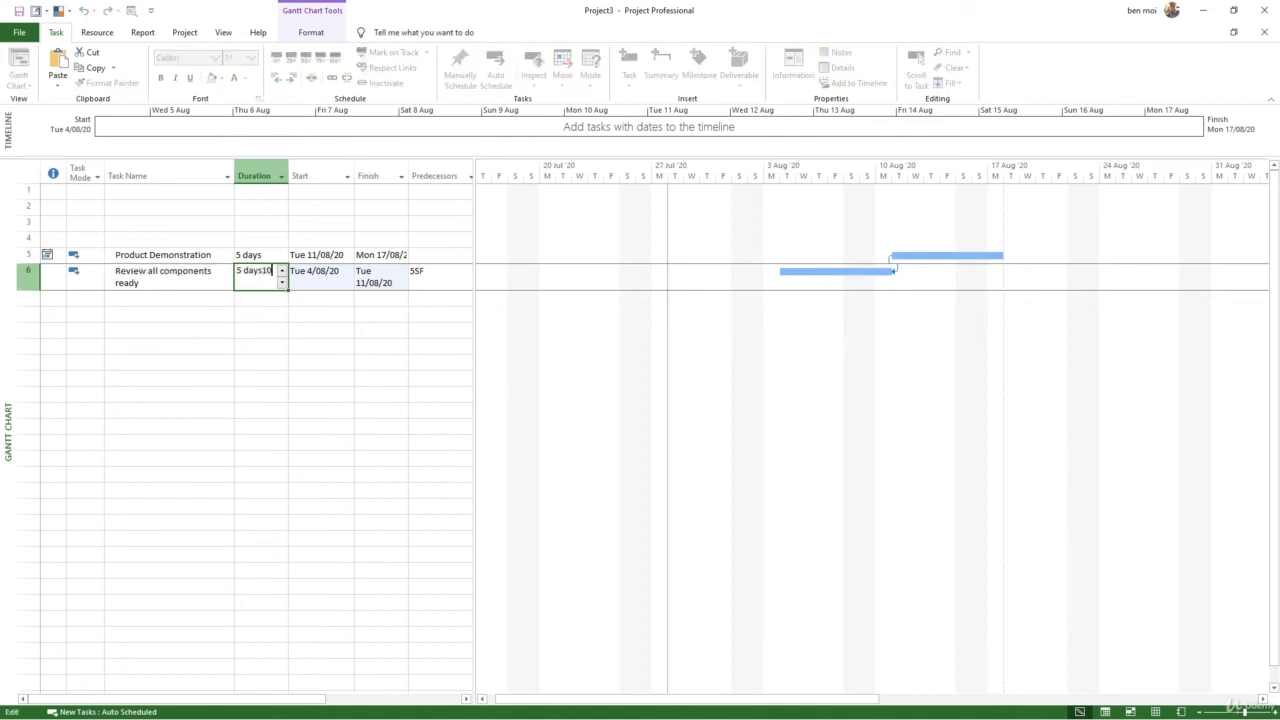
key("Return")
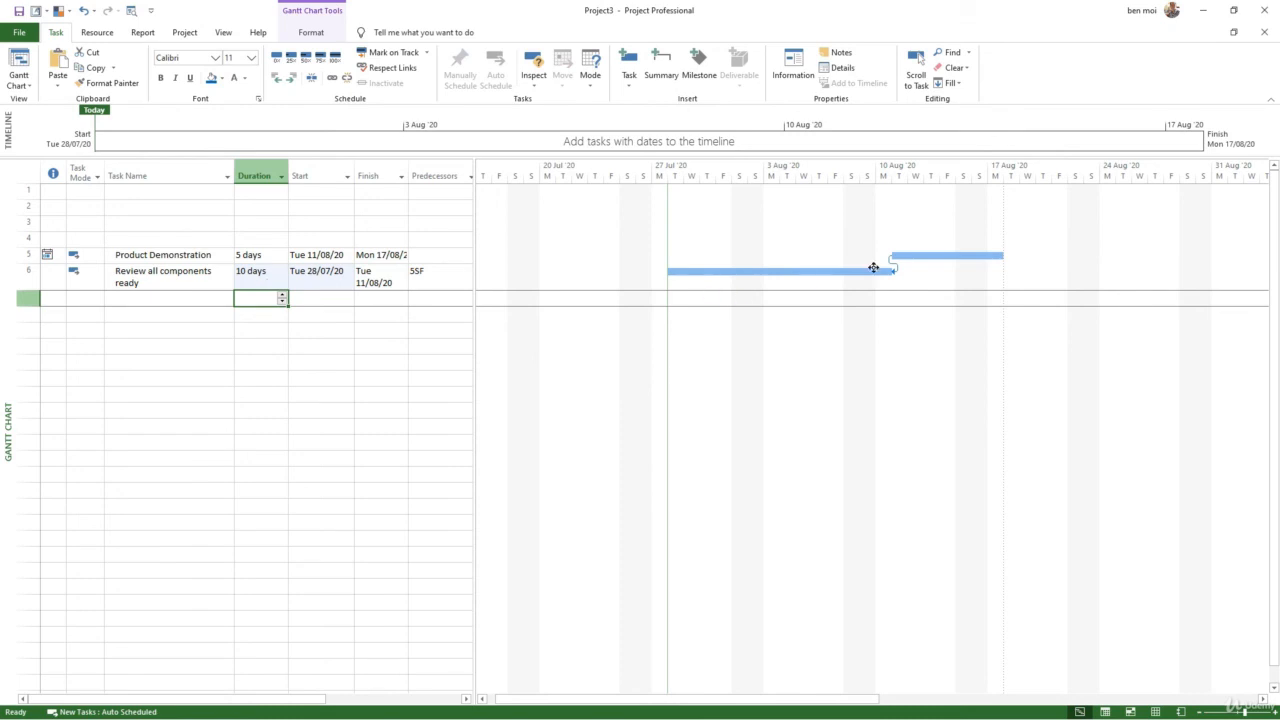